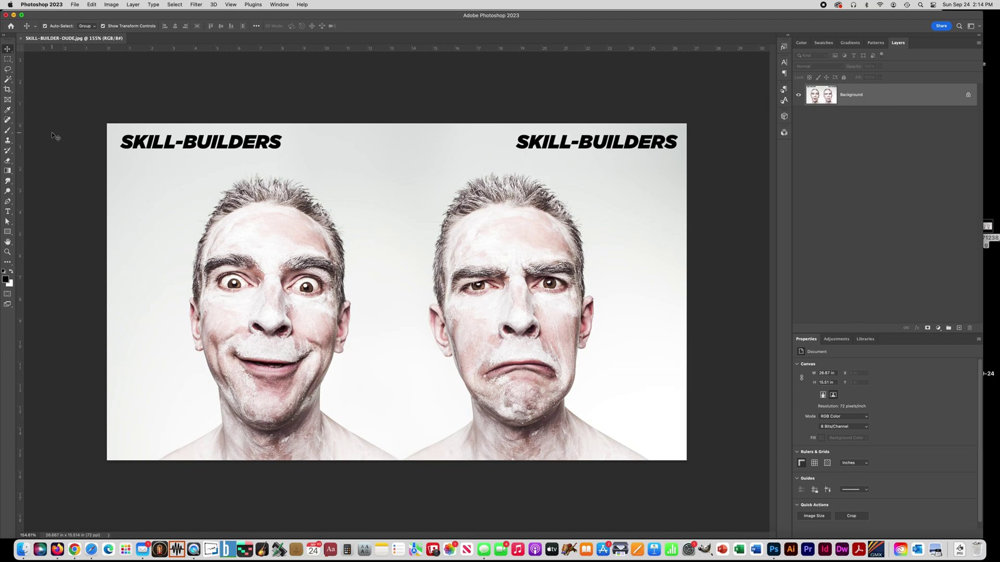
Draw a freehand Lasso selection around the top-left SKILL-BUILDERS text
{"action": "left_click", "coordinate": [10, 74]}
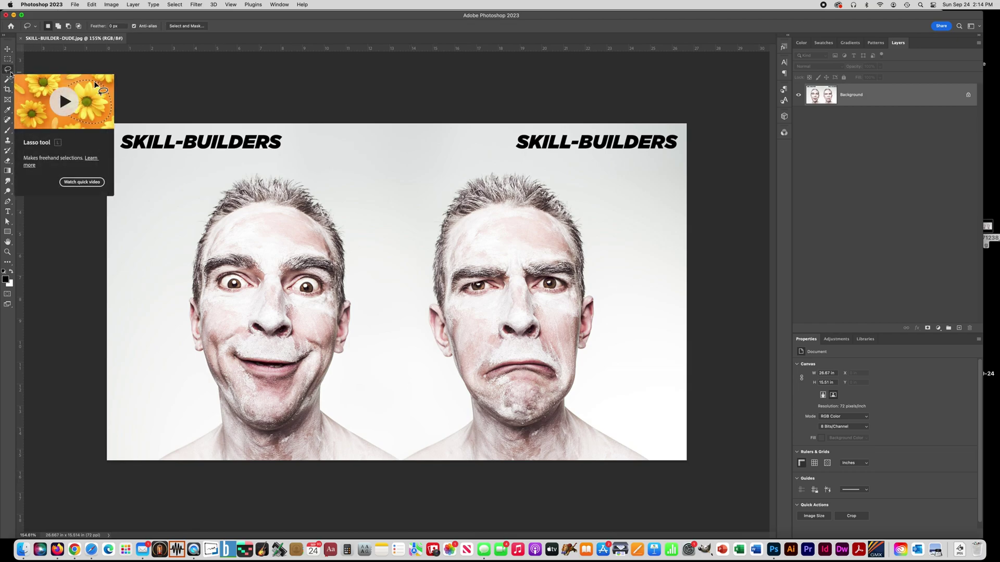
{"action": "mouse_move", "coordinate": [308, 129]}
{"action": "left_mouse_down"}
{"action": "mouse_move", "coordinate": [115, 129]}
{"action": "mouse_move", "coordinate": [115, 152]}
{"action": "mouse_move", "coordinate": [130, 154]}
{"action": "mouse_move", "coordinate": [289, 158]}
{"action": "mouse_move", "coordinate": [304, 137]}
{"action": "left_mouse_up"}
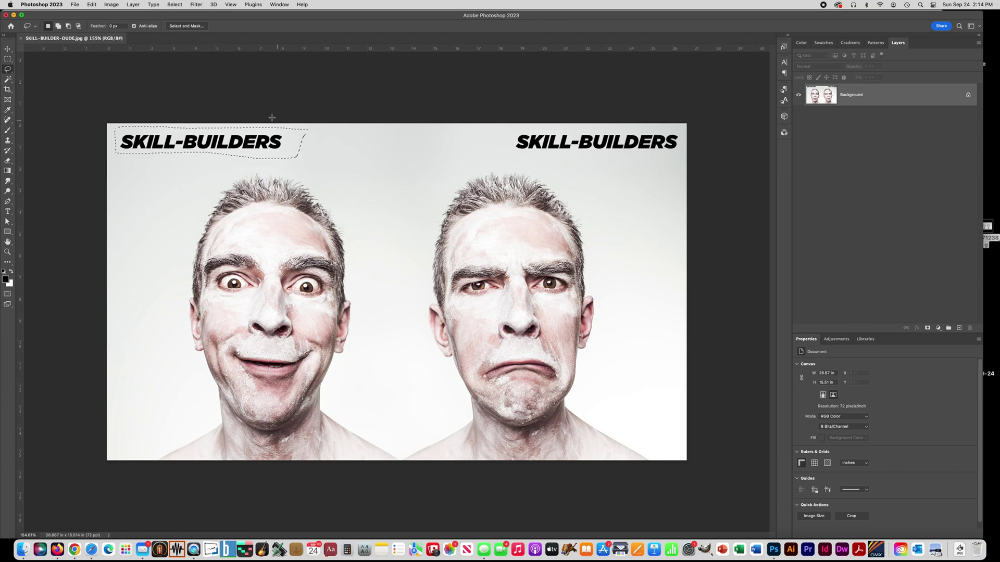
{"action": "left_click", "coordinate": [91, 5]}
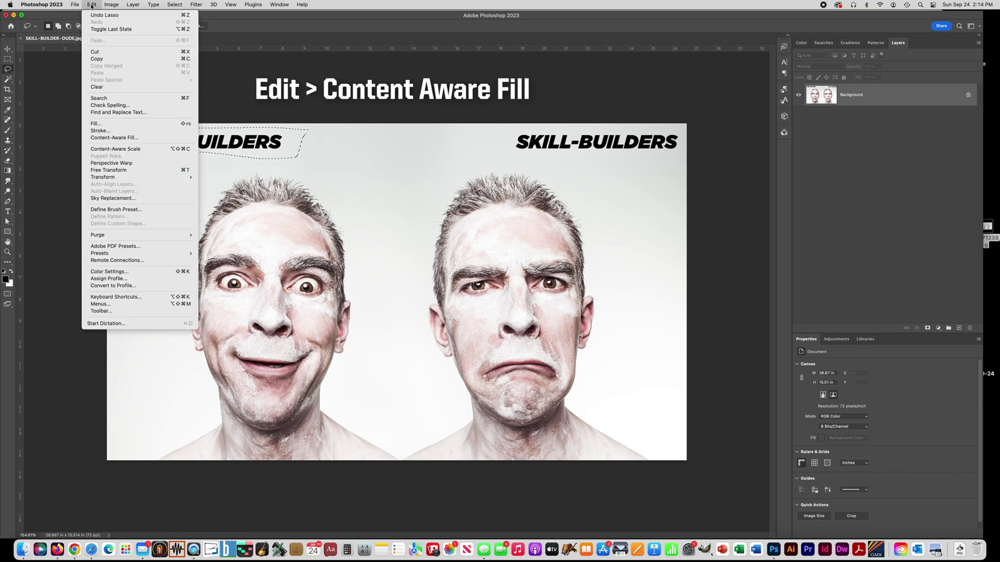
Content-Aware Fill the selection onto a new Background copy layer, compare it with the original, then select Background
{"action": "left_click", "coordinate": [131, 138]}
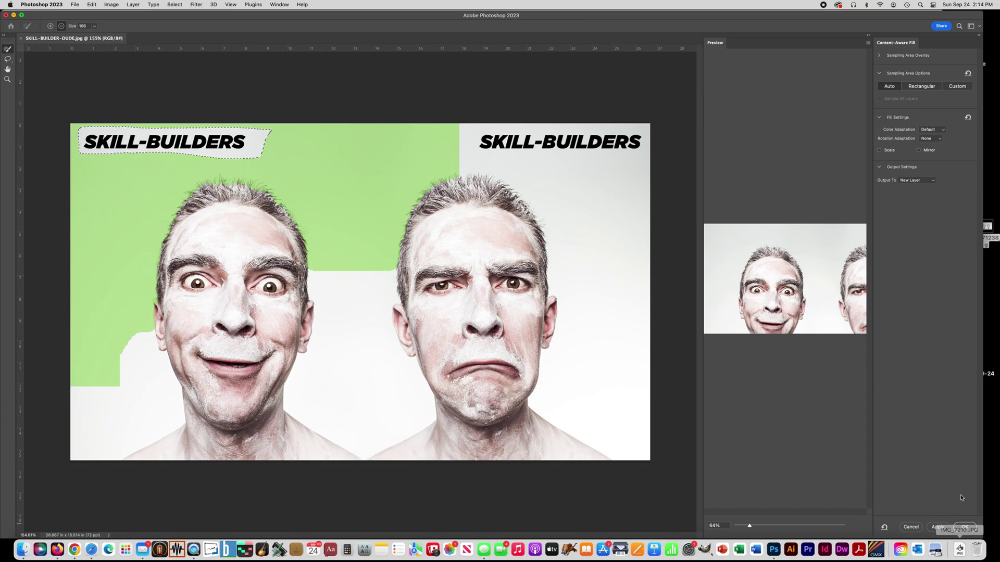
{"action": "left_click", "coordinate": [964, 528]}
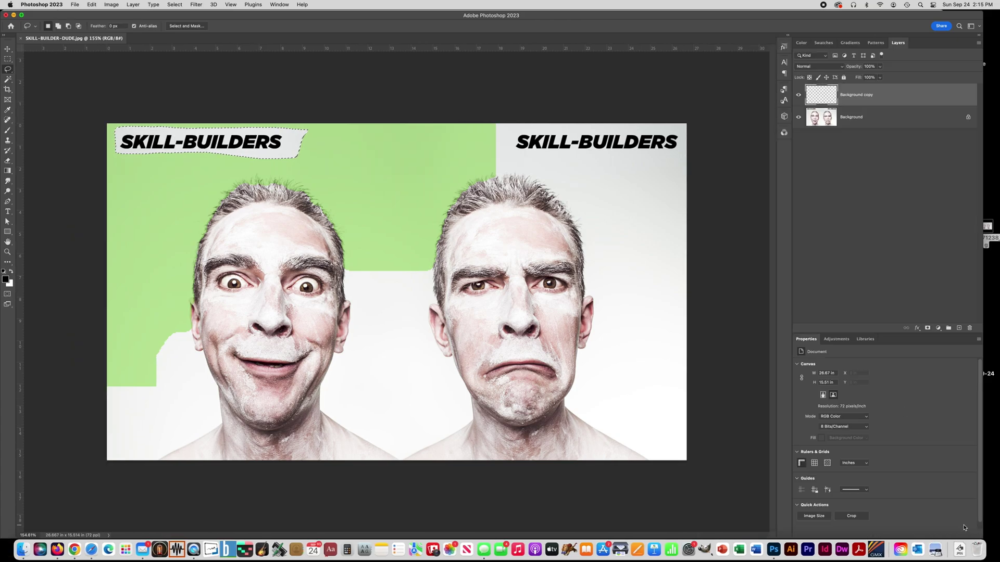
{"action": "left_click", "coordinate": [798, 95]}
{"action": "left_click", "coordinate": [798, 95]}
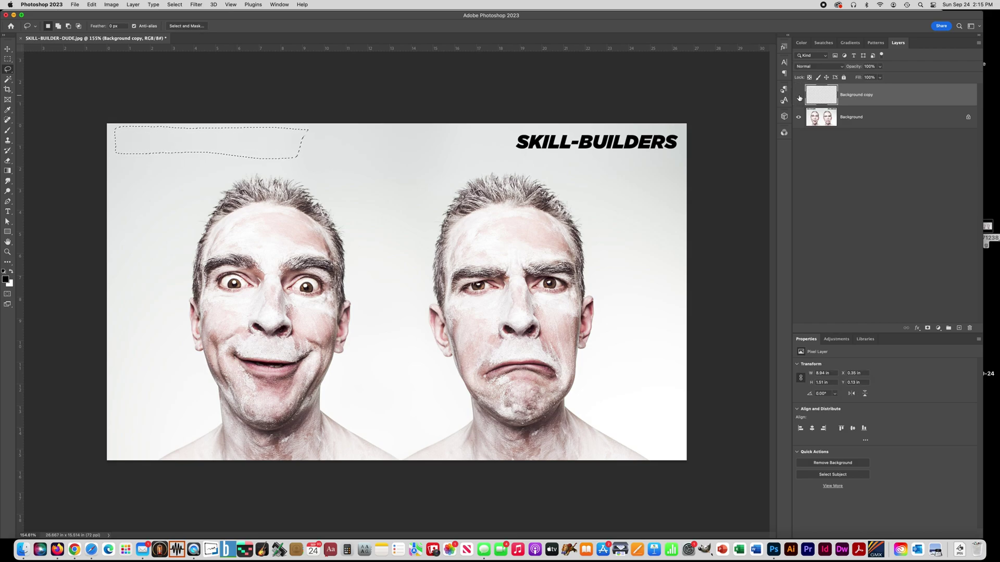
{"action": "left_click", "coordinate": [799, 96]}
{"action": "left_click", "coordinate": [799, 95]}
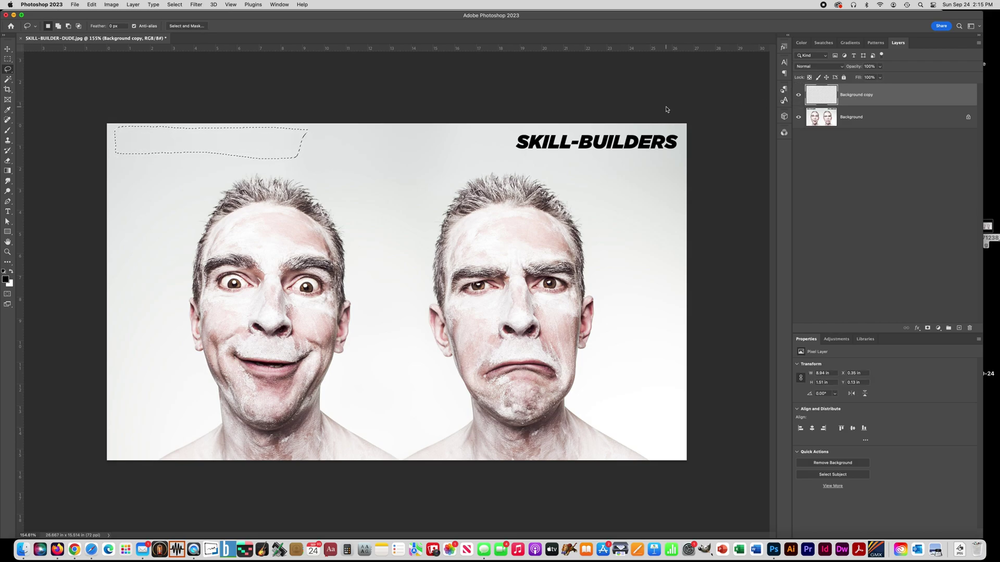
{"action": "left_click", "coordinate": [867, 121]}
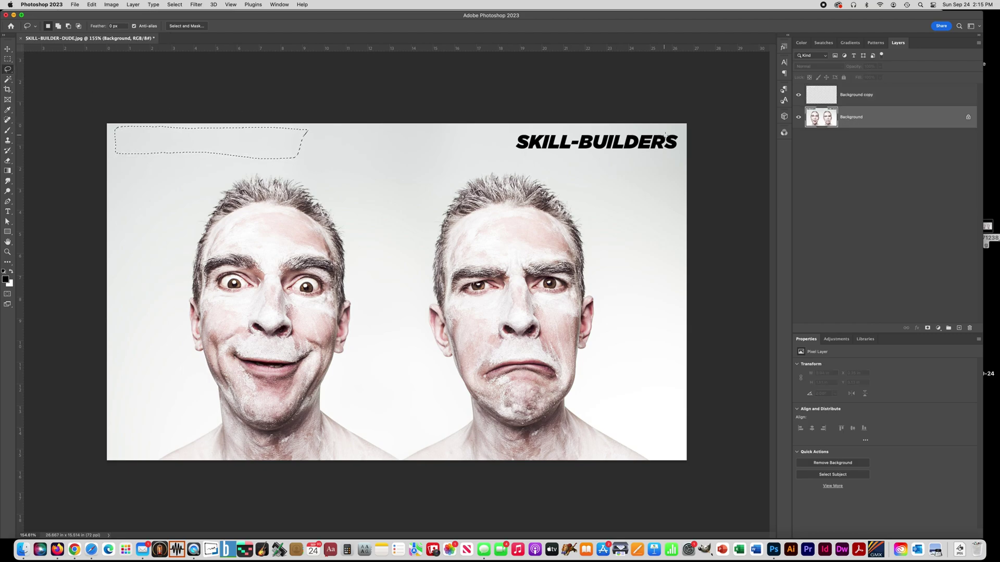
Lasso the top-right SKILL-BUILDERS text and fill it using Edit > Fill with Content-Aware contents
{"action": "mouse_move", "coordinate": [678, 132]}
{"action": "left_mouse_down"}
{"action": "mouse_move", "coordinate": [516, 130]}
{"action": "mouse_move", "coordinate": [512, 146]}
{"action": "mouse_move", "coordinate": [682, 158]}
{"action": "mouse_move", "coordinate": [682, 133]}
{"action": "left_mouse_up"}
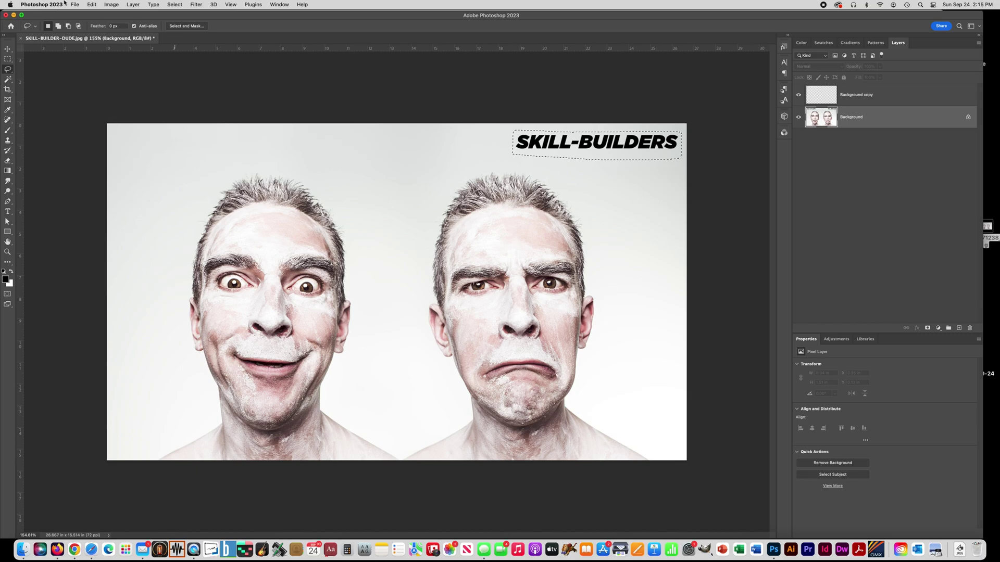
{"action": "left_click", "coordinate": [93, 4]}
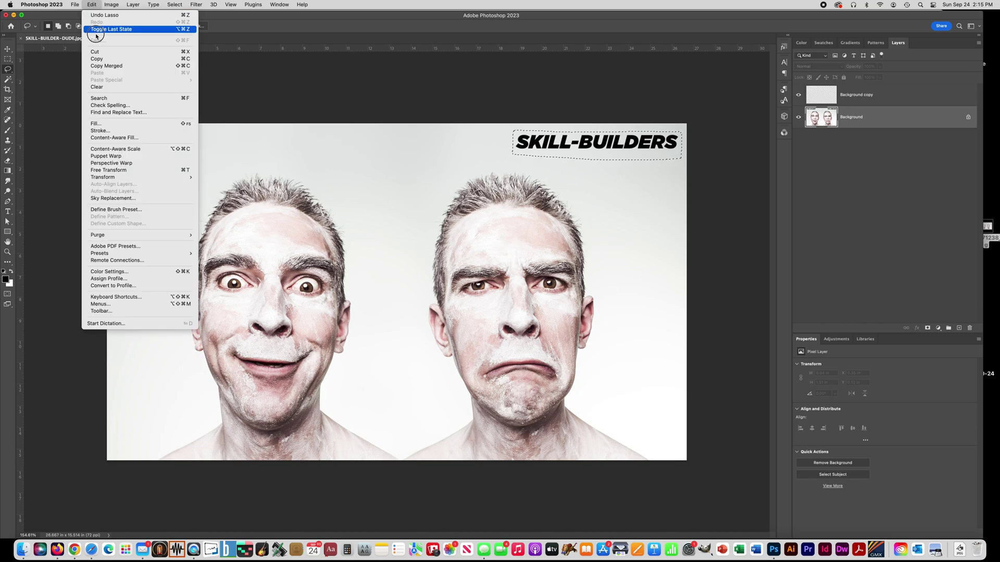
{"action": "left_click", "coordinate": [95, 126]}
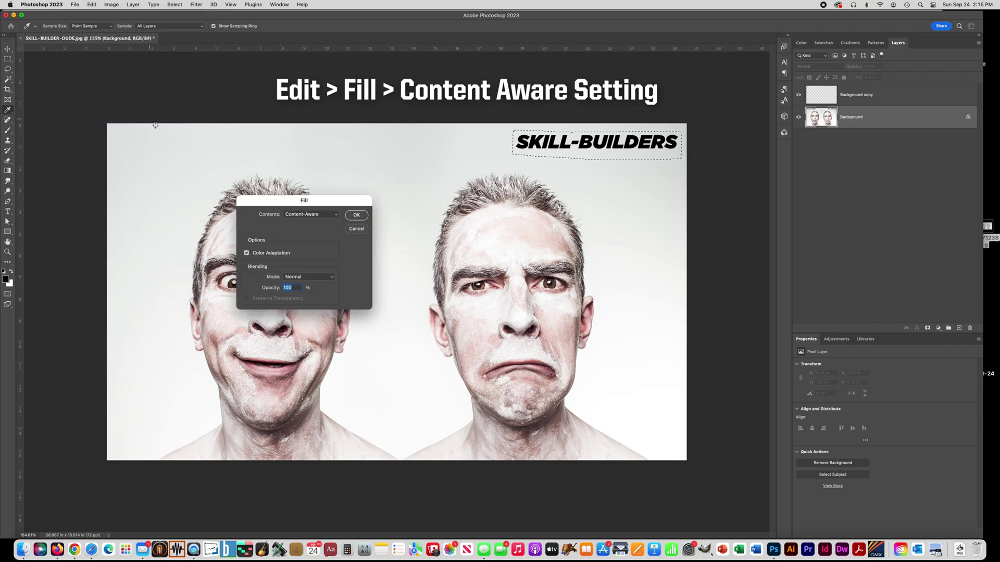
{"action": "left_click", "coordinate": [295, 215]}
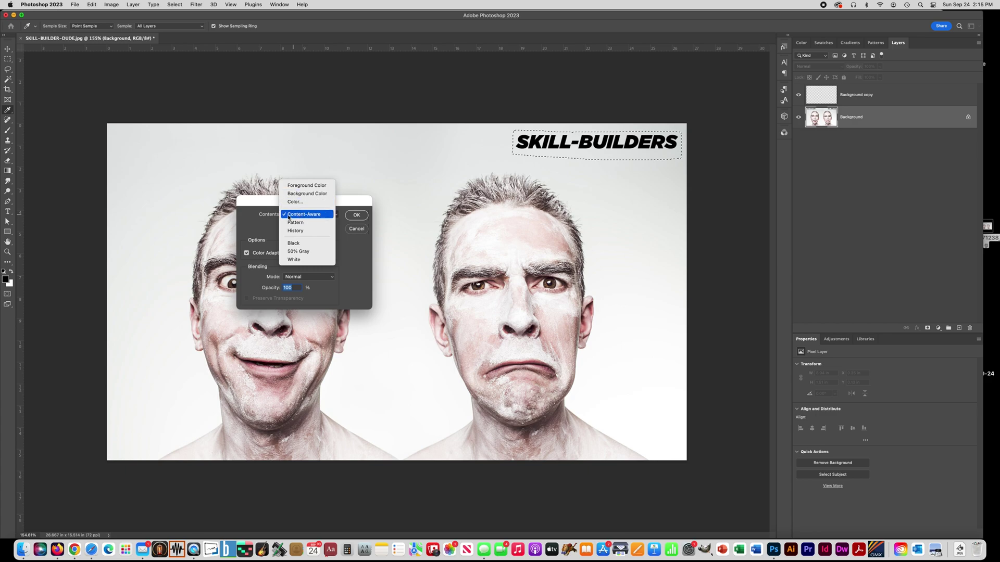
{"action": "left_click", "coordinate": [322, 216]}
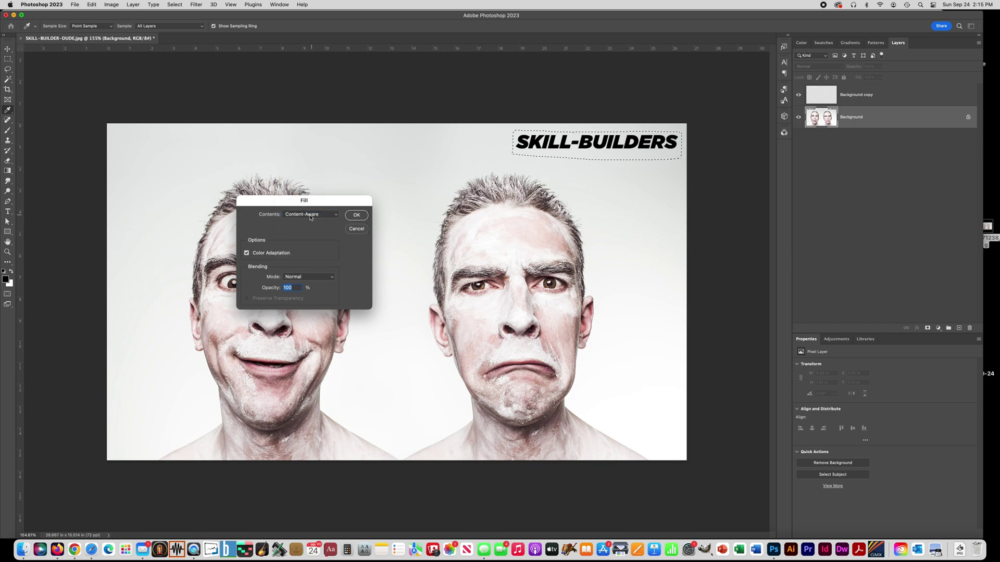
{"action": "left_click", "coordinate": [355, 215]}
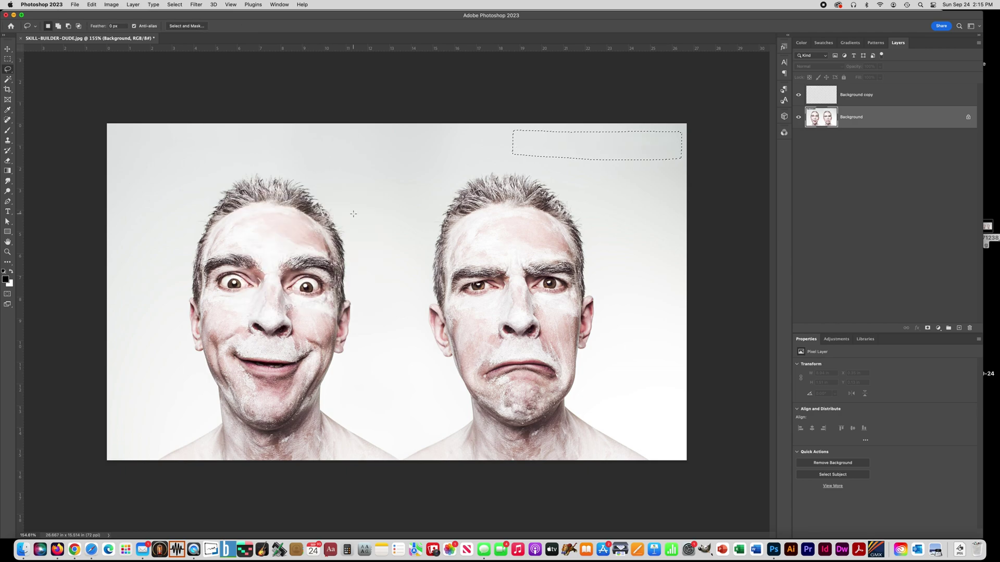
Deselect and toggle the Background copy layer's visibility to check the text removal
{"action": "left_click", "coordinate": [175, 4]}
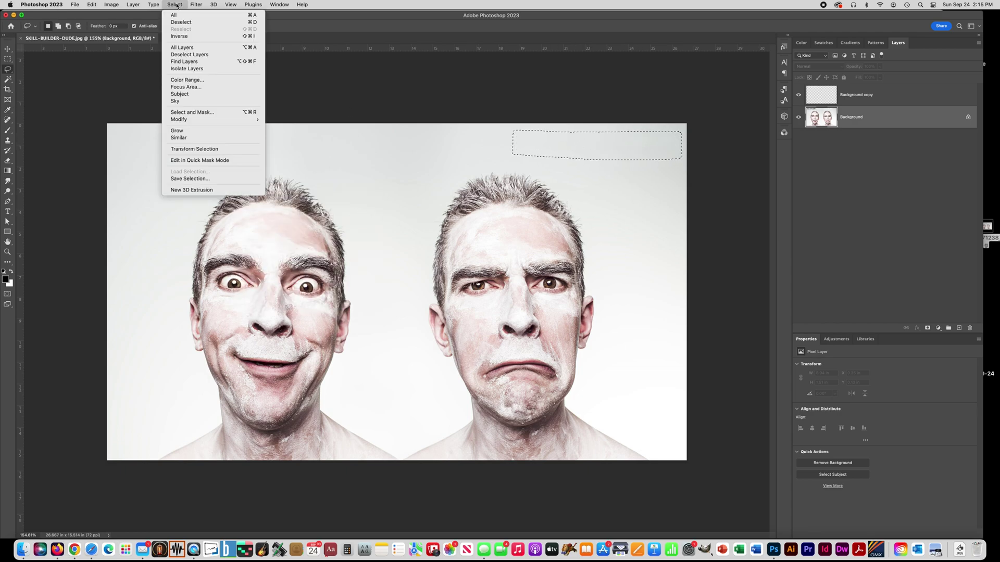
{"action": "left_click", "coordinate": [253, 23]}
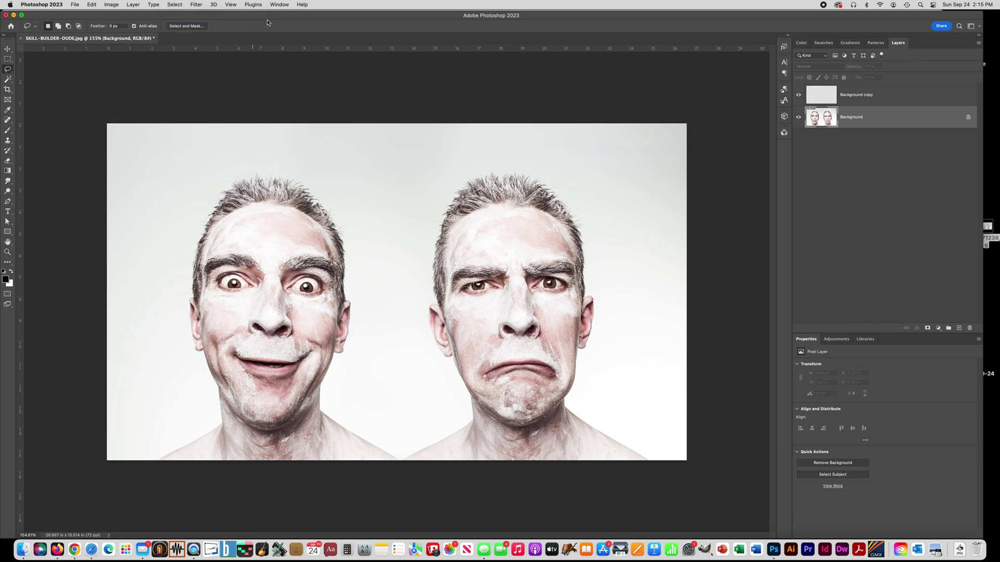
{"action": "left_click", "coordinate": [798, 95]}
{"action": "left_click", "coordinate": [800, 95]}
Select Background copy and Background together and merge them into one layer
{"action": "left_click", "coordinate": [902, 99]}
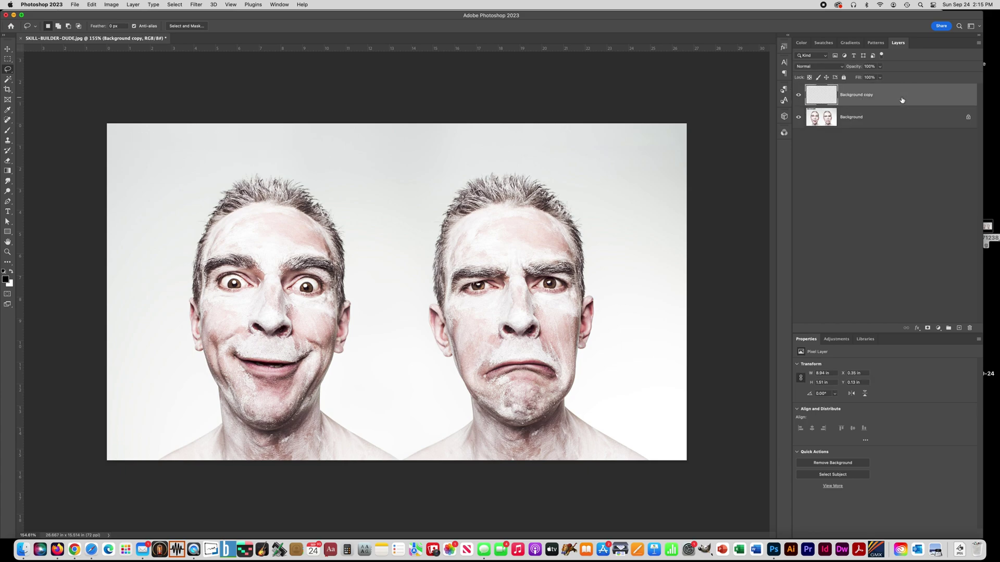
{"action": "left_click", "coordinate": [902, 116], "text": "shift"}
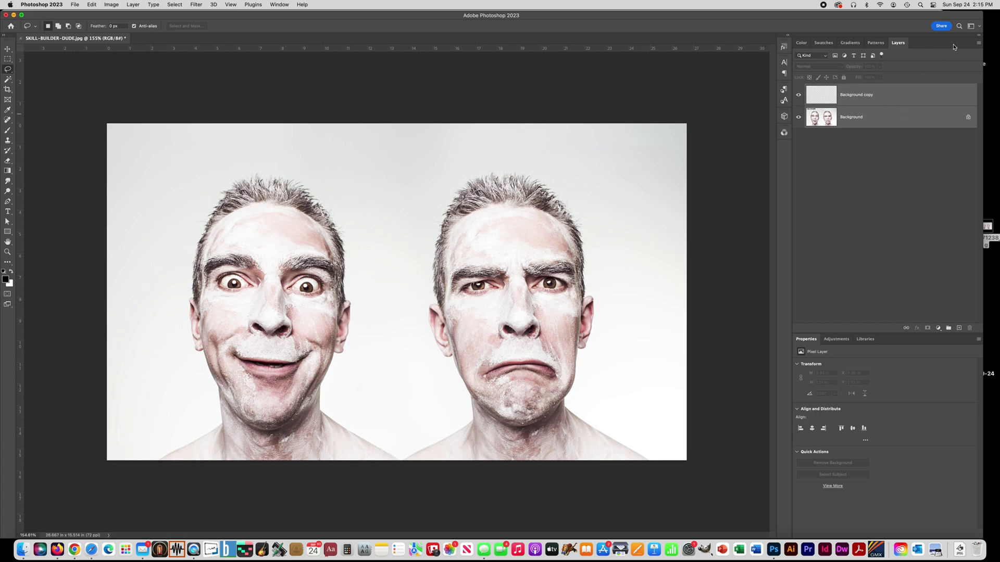
{"action": "left_click", "coordinate": [979, 43]}
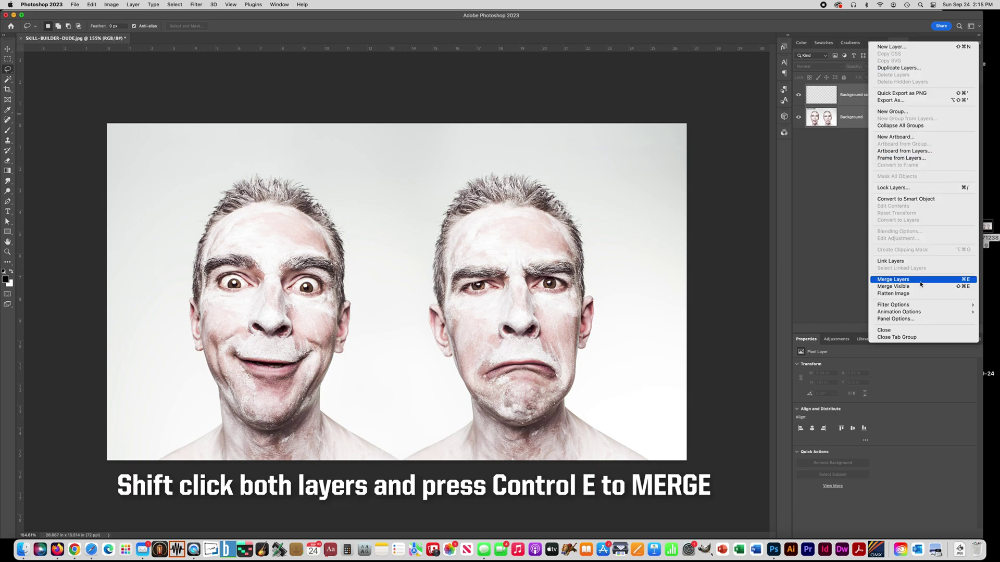
{"action": "left_click", "coordinate": [965, 280]}
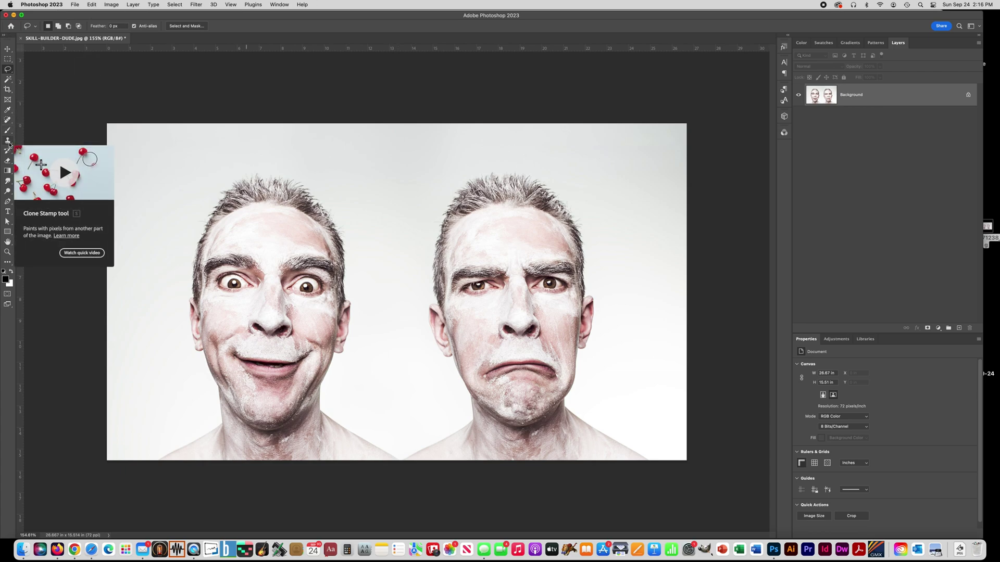
Switch to the Clone Stamp and set its 25 px brush hardness to 0%
{"action": "left_click", "coordinate": [8, 142]}
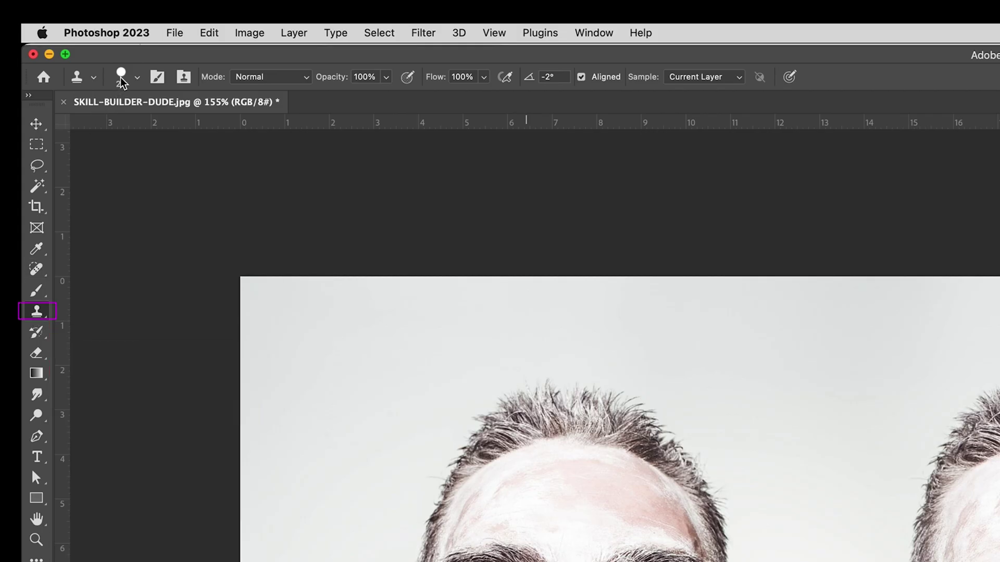
{"action": "left_click", "coordinate": [136, 79]}
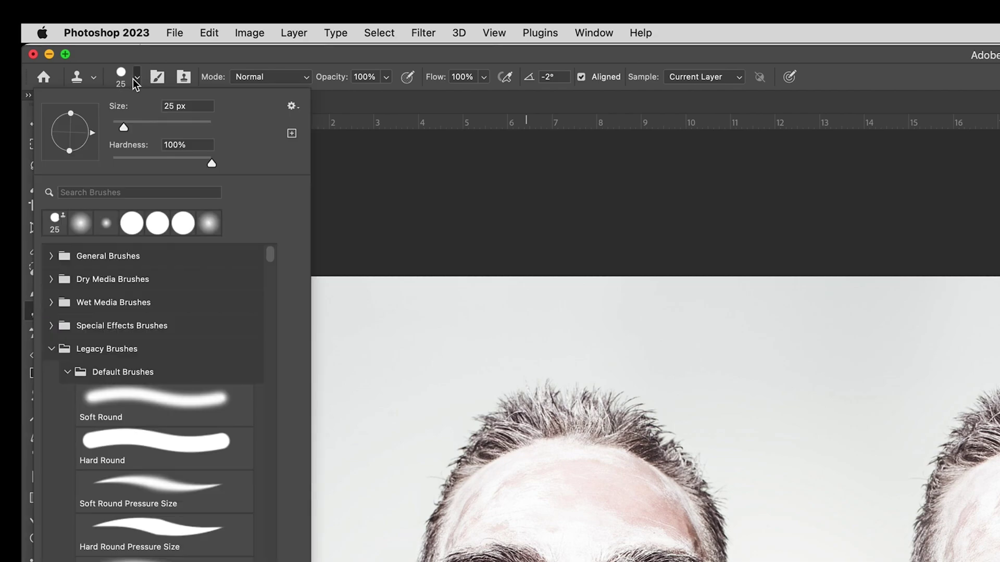
{"action": "left_click_drag", "start_coordinate": [207, 166], "coordinate": [109, 162]}
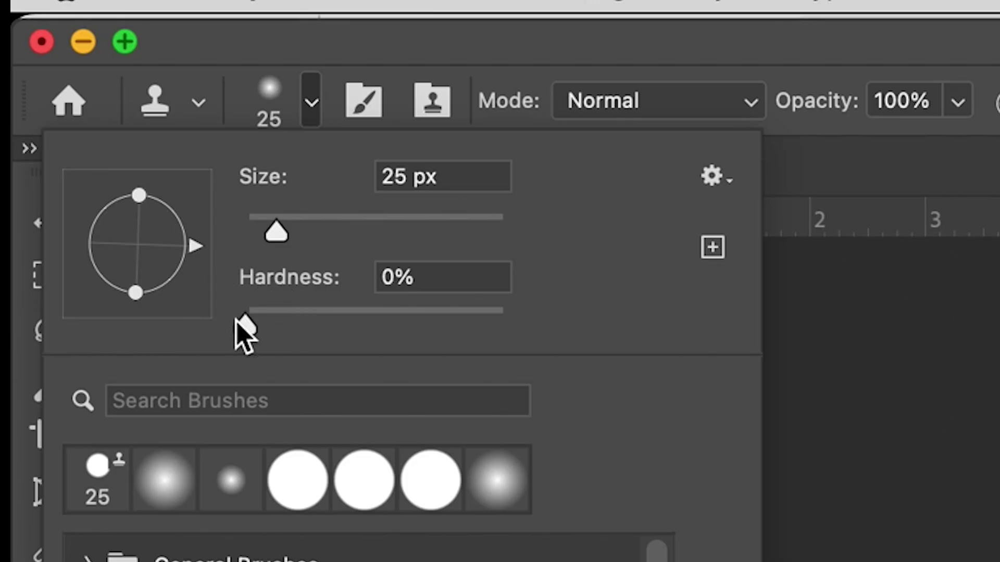
{"action": "left_click_drag", "start_coordinate": [243, 333], "coordinate": [245, 328]}
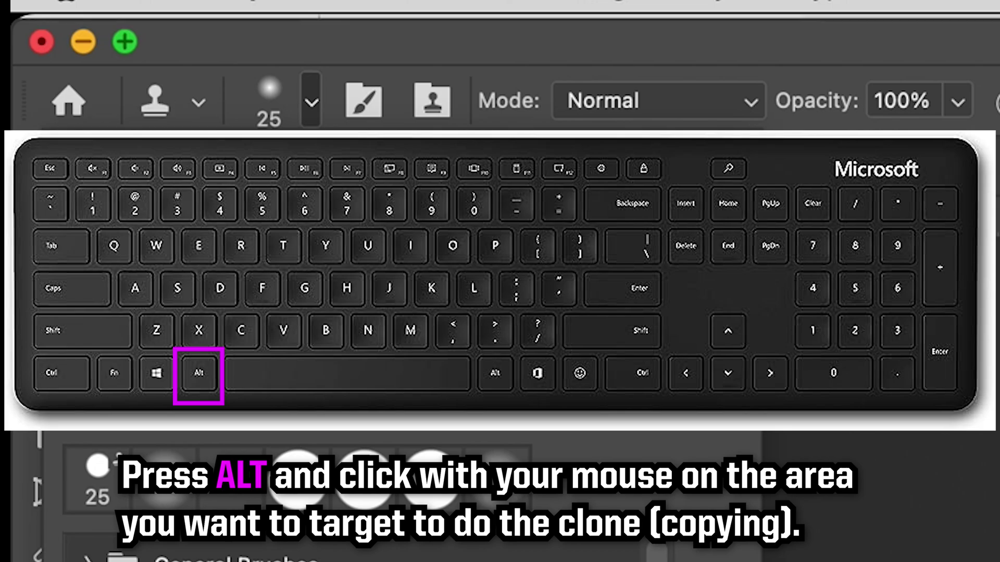
Close the brush preset picker to get ready for cloning
{"action": "left_click", "coordinate": [966, 530]}
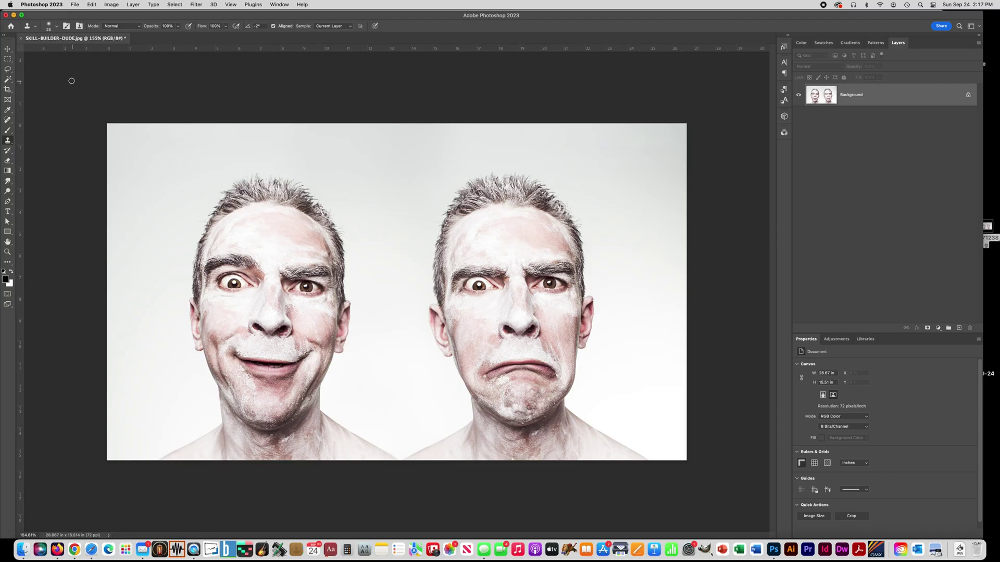
Marquee-select the left half with the smiling face, copy it and paste it as Layer 1
{"action": "left_click", "coordinate": [7, 60]}
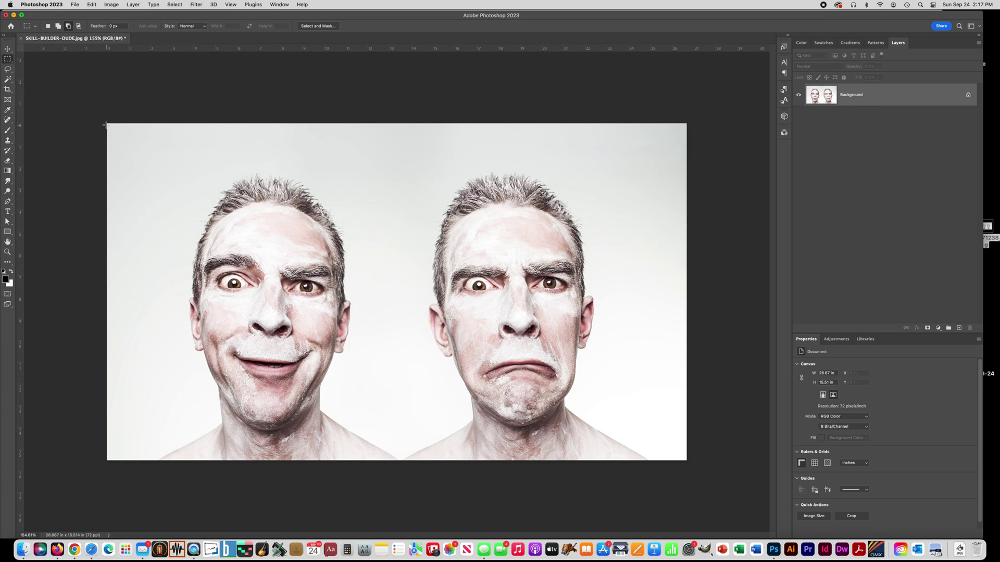
{"action": "left_click_drag", "start_coordinate": [104, 118], "coordinate": [398, 500]}
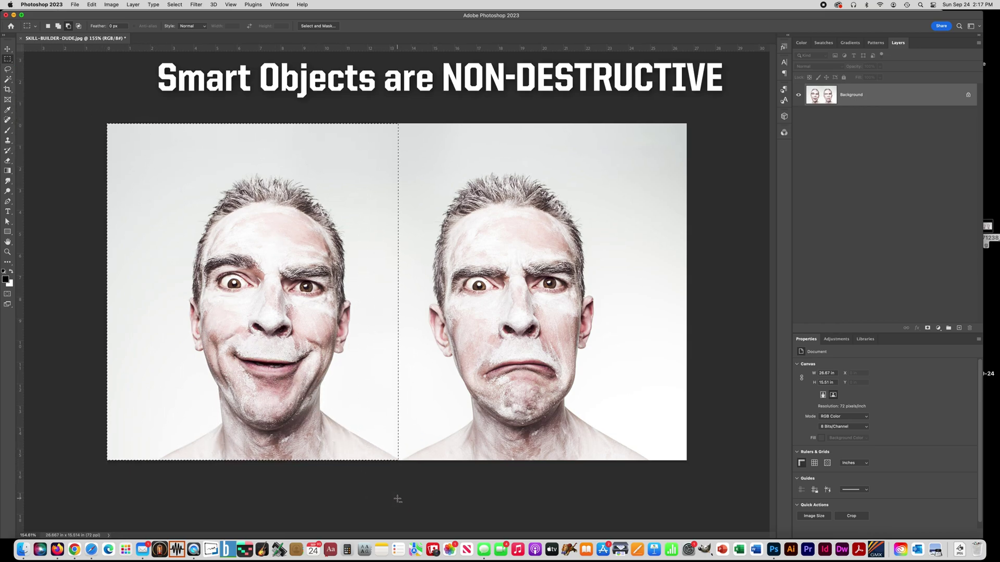
{"action": "left_click", "coordinate": [91, 5]}
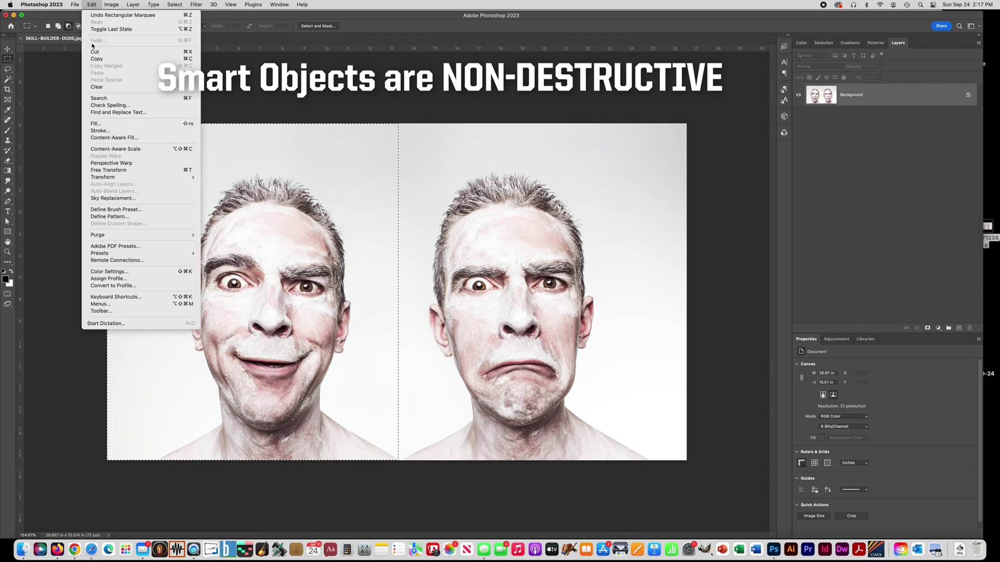
{"action": "left_click", "coordinate": [95, 59]}
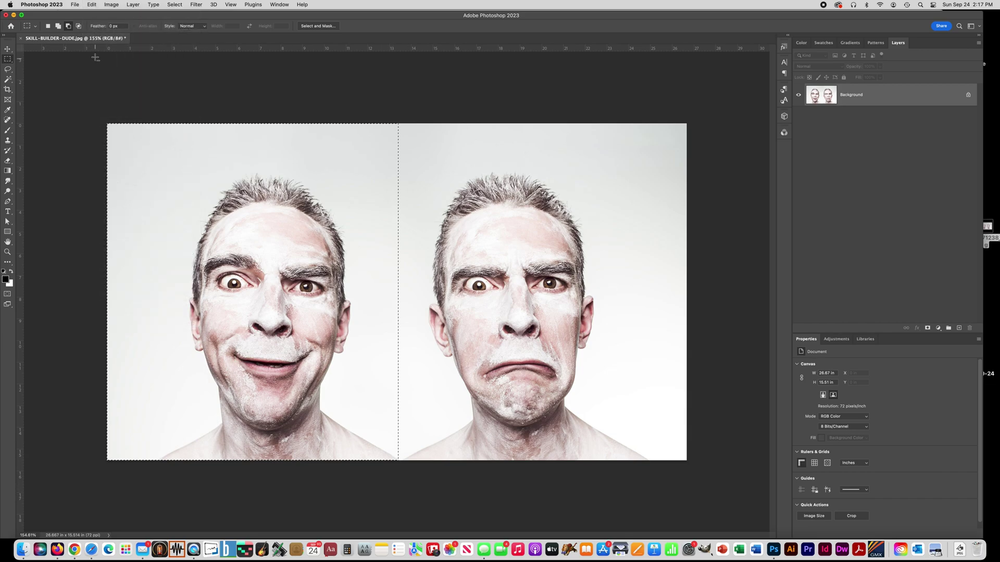
{"action": "left_click", "coordinate": [92, 4]}
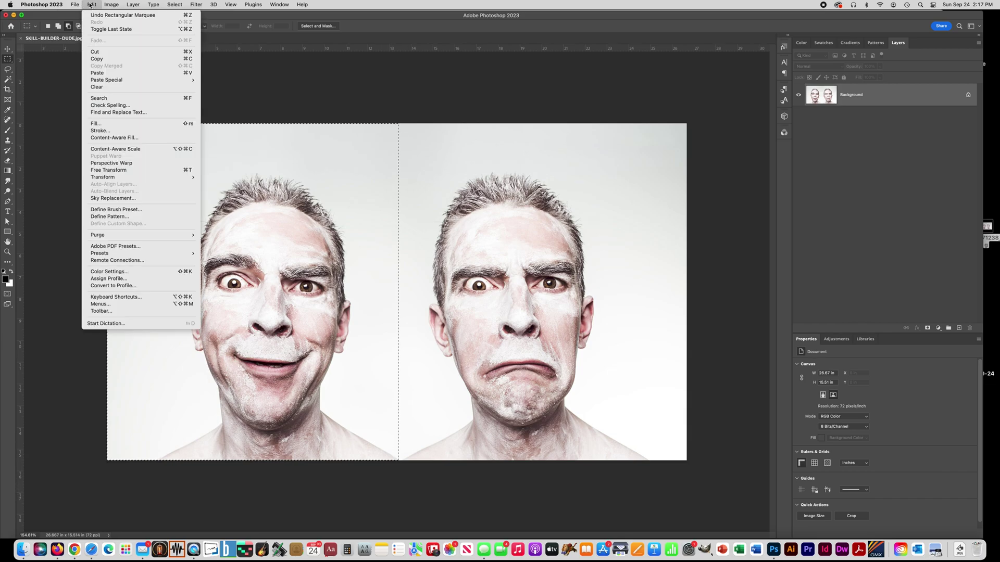
{"action": "left_click", "coordinate": [97, 73]}
From the Background layer, copy the right half with the frowning face and paste it as Layer 2
{"action": "left_click", "coordinate": [799, 95]}
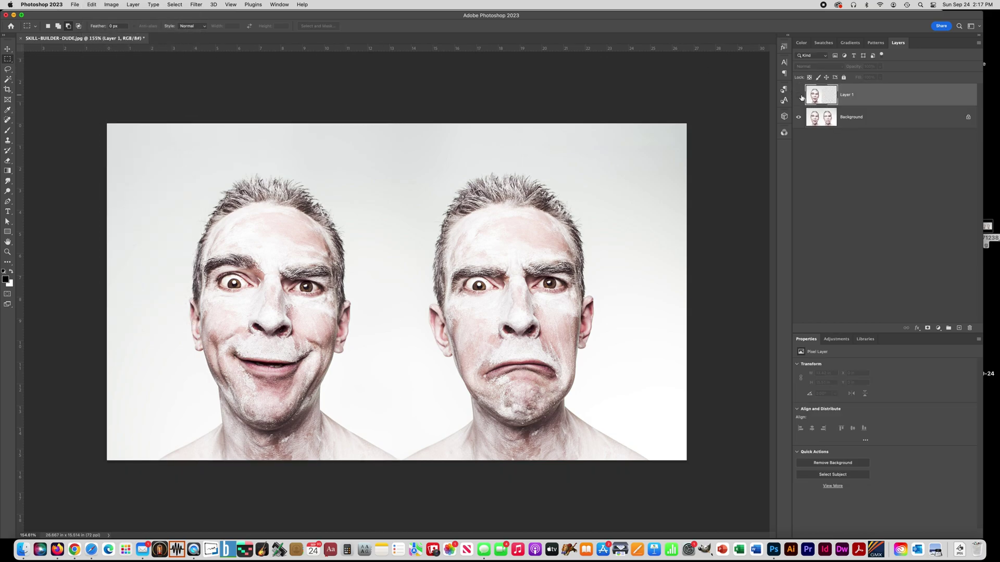
{"action": "left_click", "coordinate": [798, 96]}
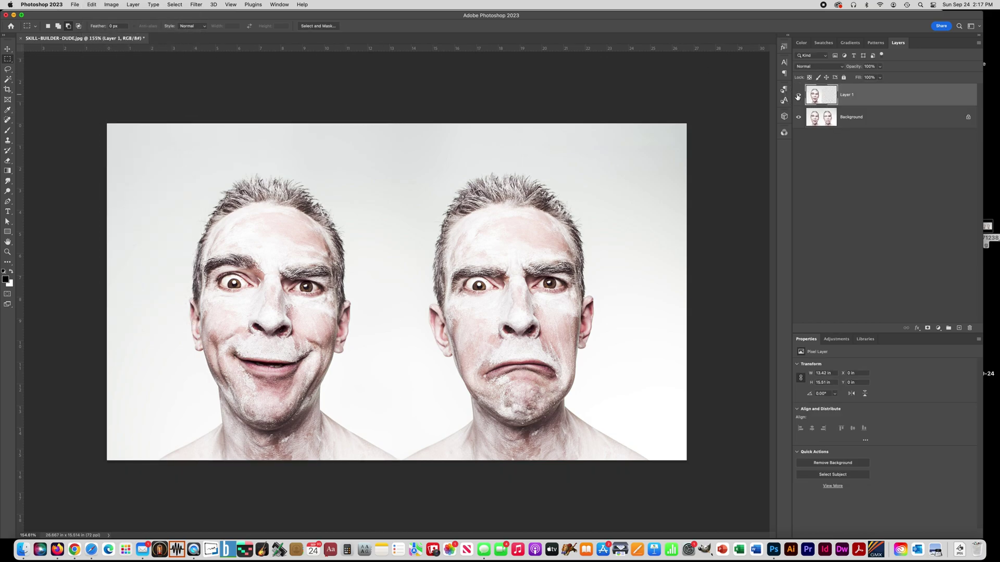
{"action": "left_click", "coordinate": [854, 121]}
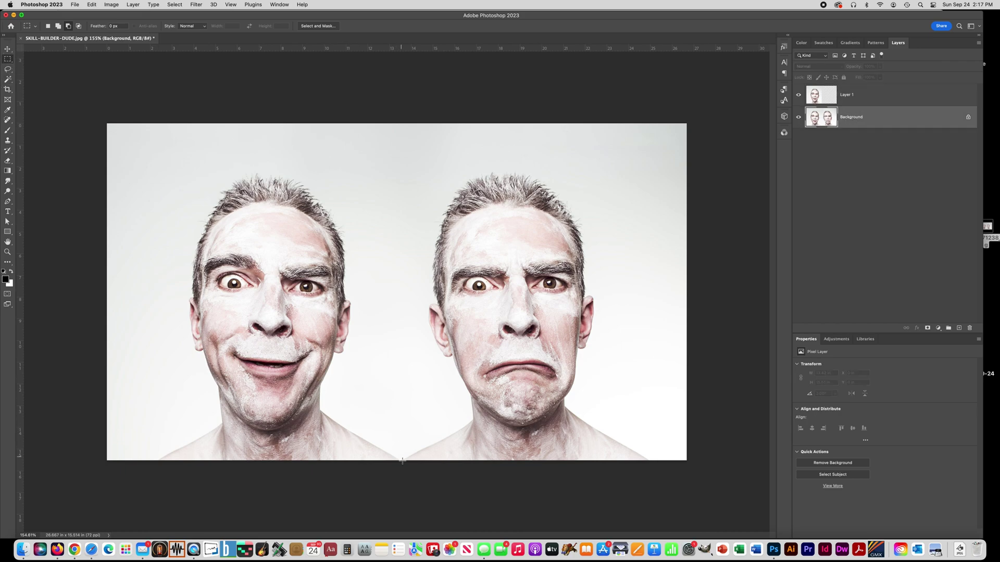
{"action": "left_click_drag", "start_coordinate": [399, 469], "coordinate": [705, 60]}
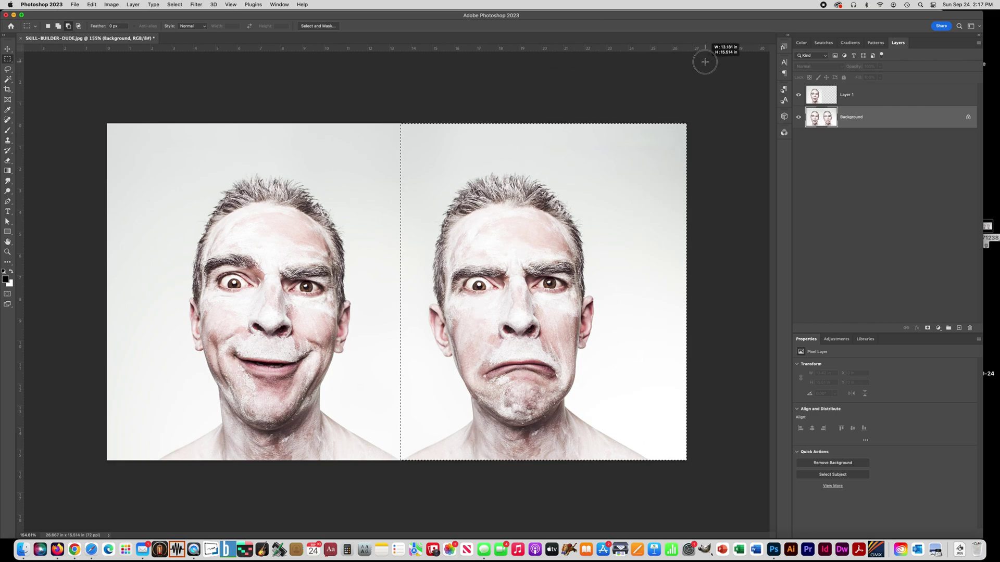
{"action": "left_click", "coordinate": [91, 4]}
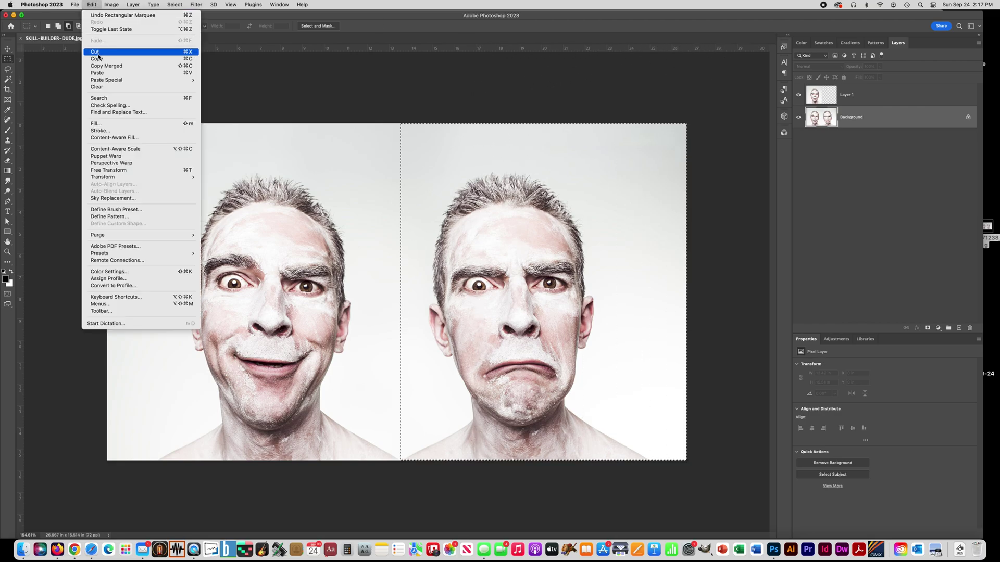
{"action": "left_click", "coordinate": [99, 59]}
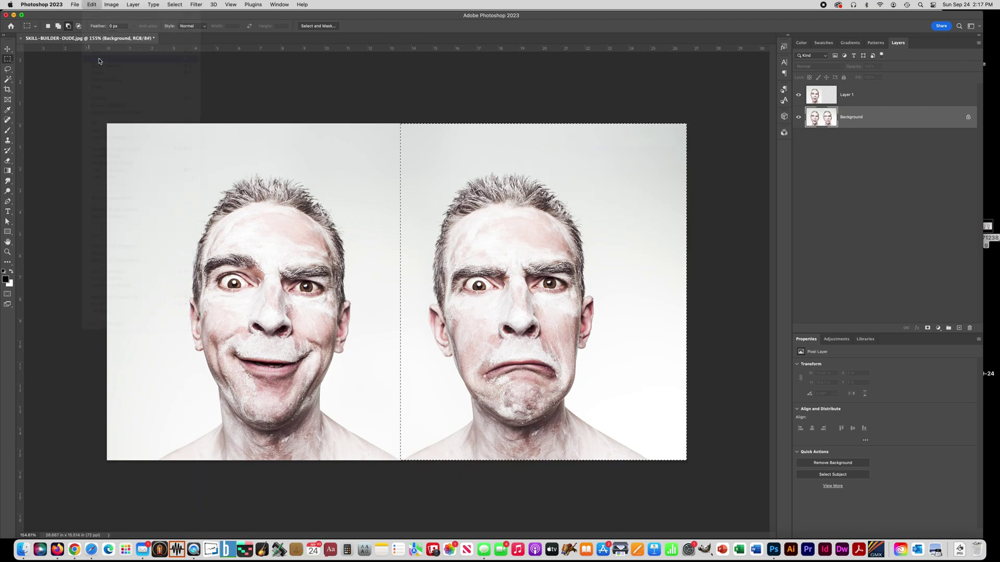
{"action": "left_click", "coordinate": [91, 5]}
{"action": "left_click", "coordinate": [98, 73]}
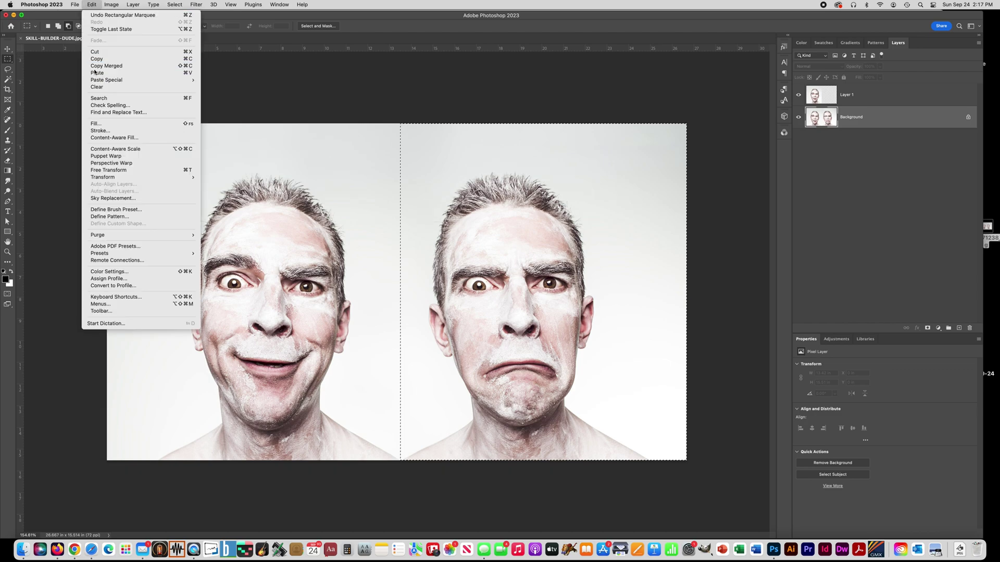
{"action": "left_click", "coordinate": [799, 95]}
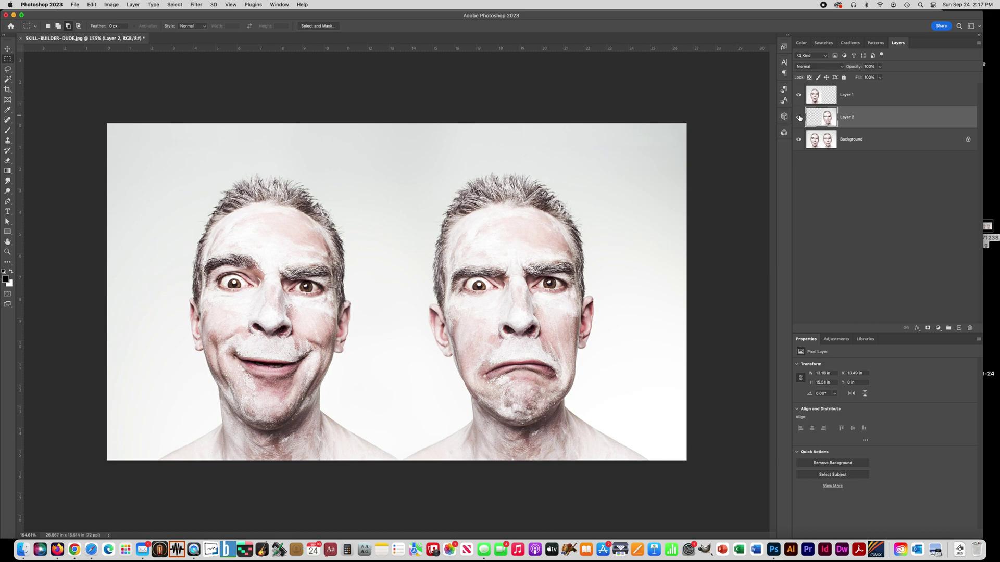
{"action": "left_click", "coordinate": [846, 97]}
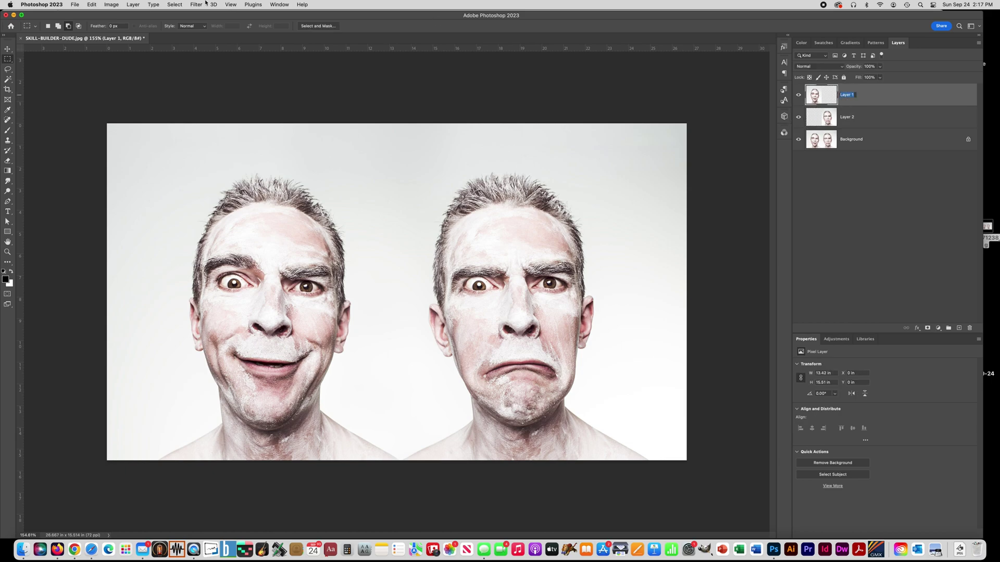
Rename Layer 1 to 'Non-Destructive' and start renaming Layer 2 to 'Destructive'
{"action": "type", "text": "Non-Destruct"}
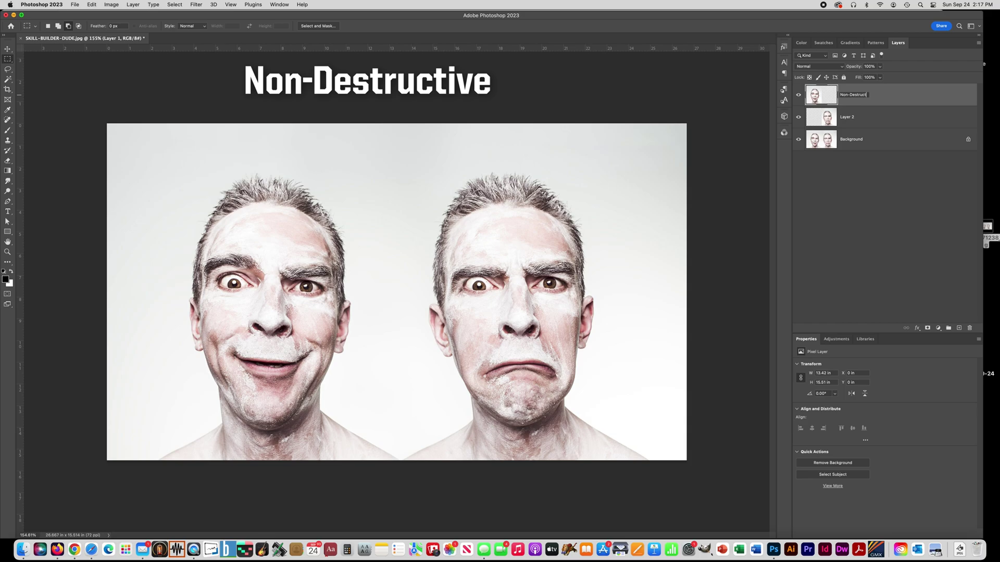
{"action": "type", "text": "ive"}
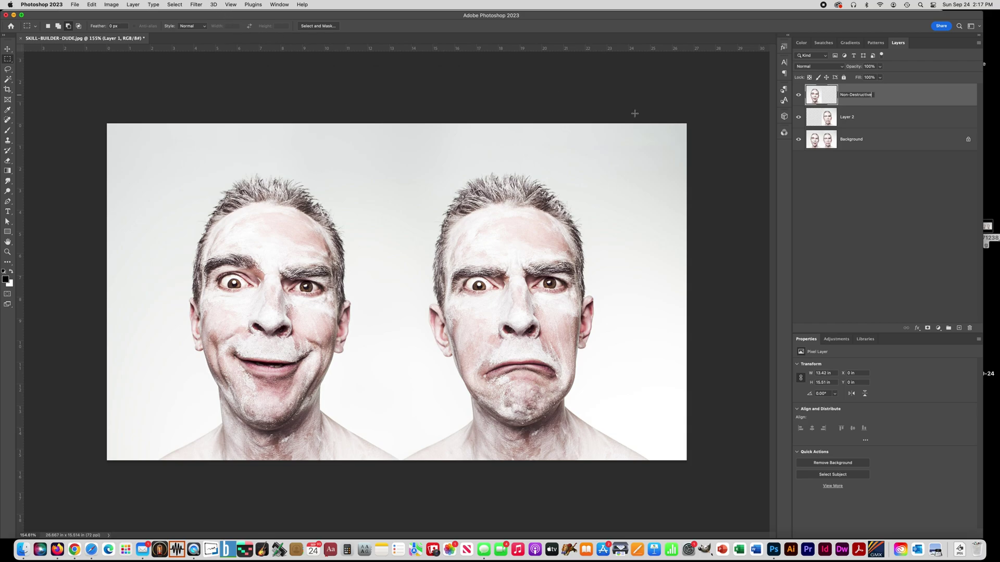
{"action": "key", "text": "Return"}
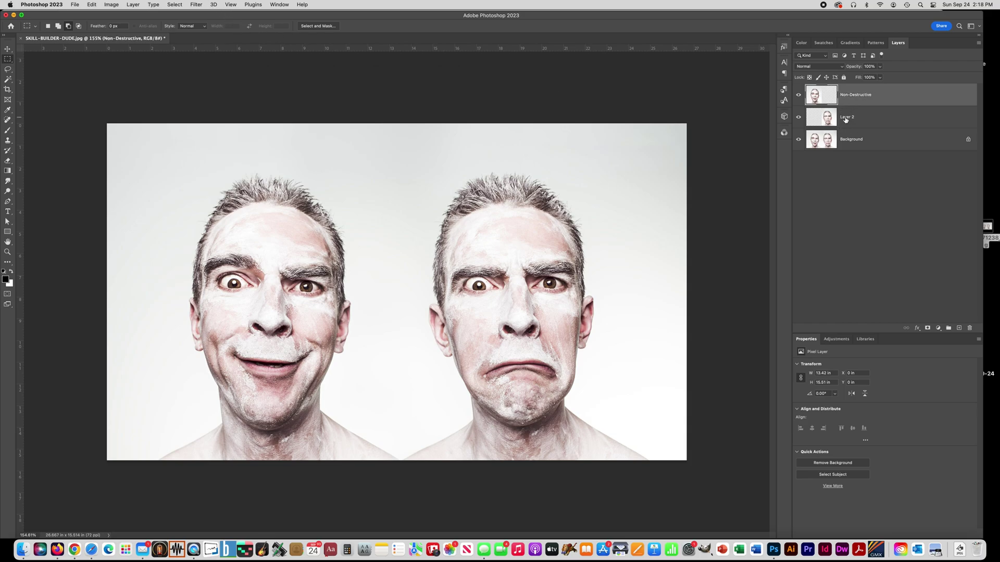
{"action": "double_click", "coordinate": [846, 118]}
{"action": "type", "text": "D"}
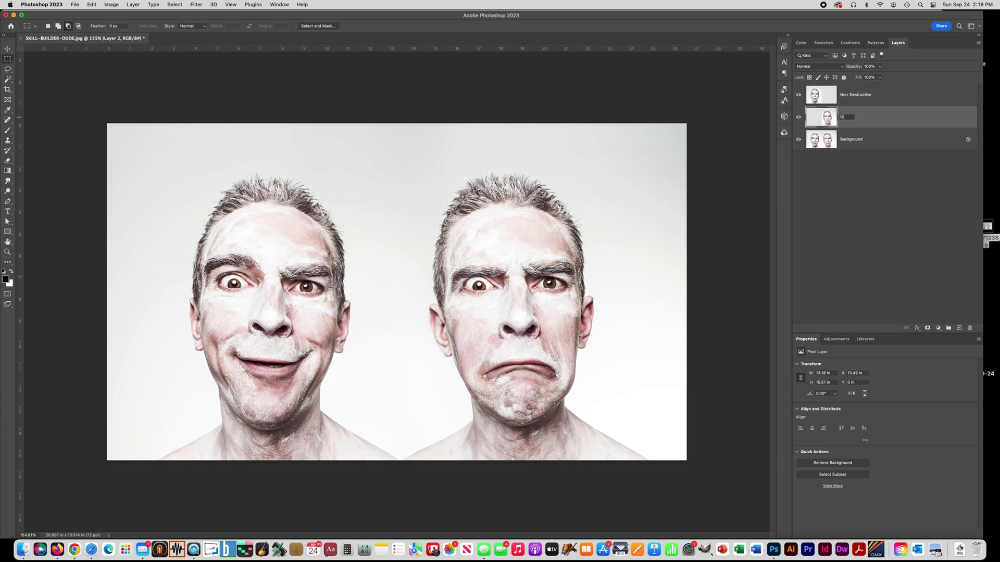
{"action": "type", "text": "estructive"}
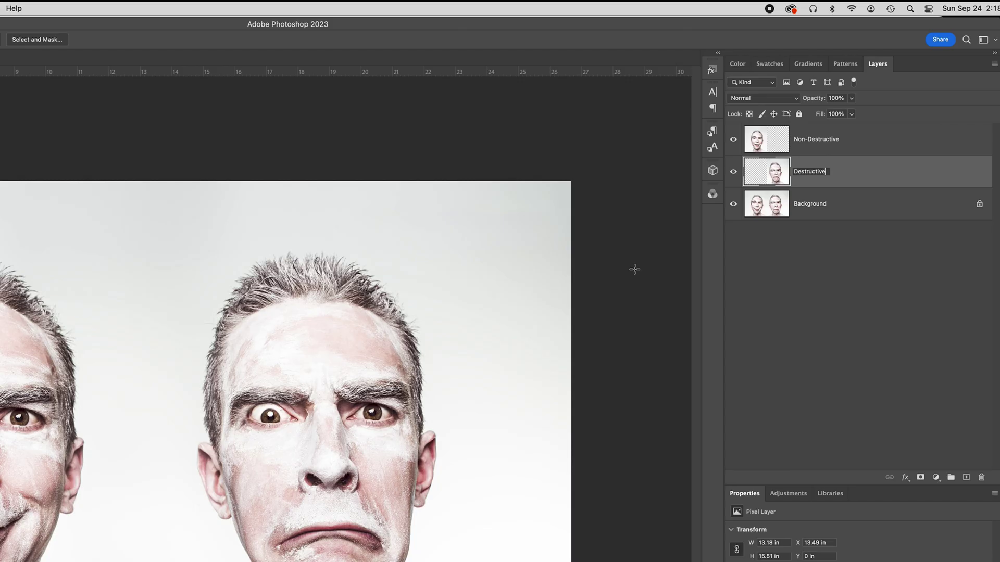
Confirm the 'Destructive' name, then convert the Non-Destructive layer to a Smart Object
{"action": "left_click", "coordinate": [859, 190]}
{"action": "left_click", "coordinate": [819, 140]}
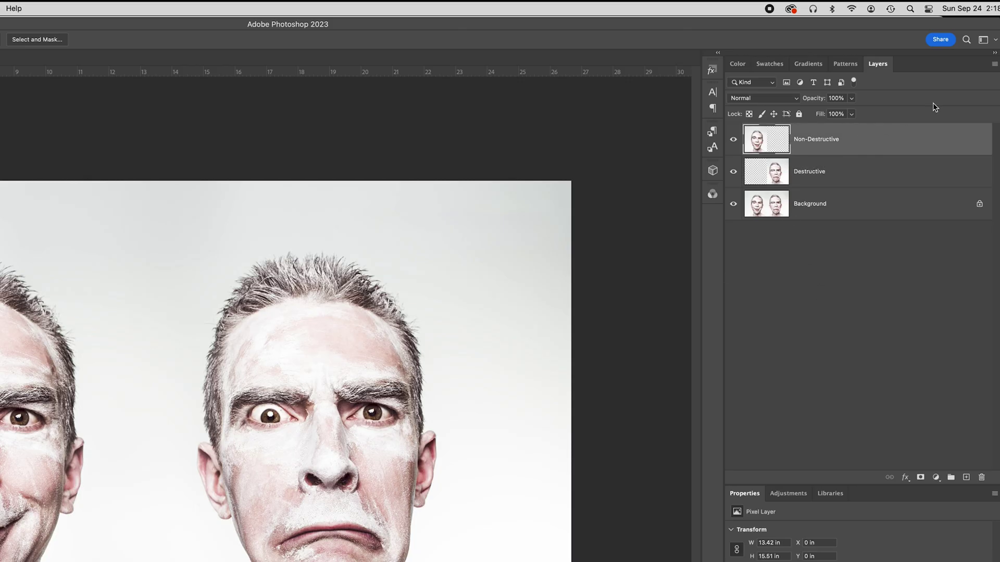
{"action": "left_click", "coordinate": [994, 63]}
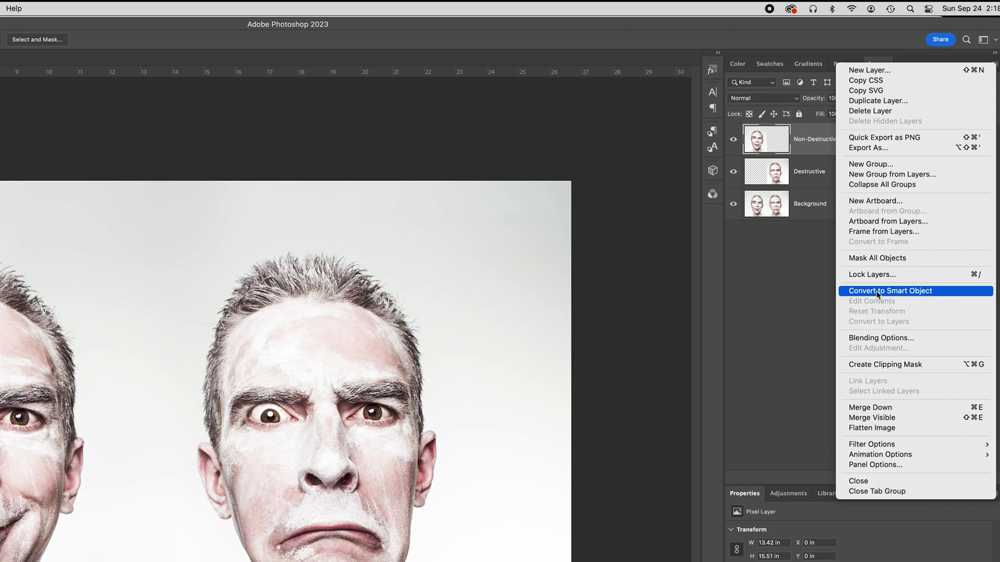
{"action": "left_click", "coordinate": [908, 292]}
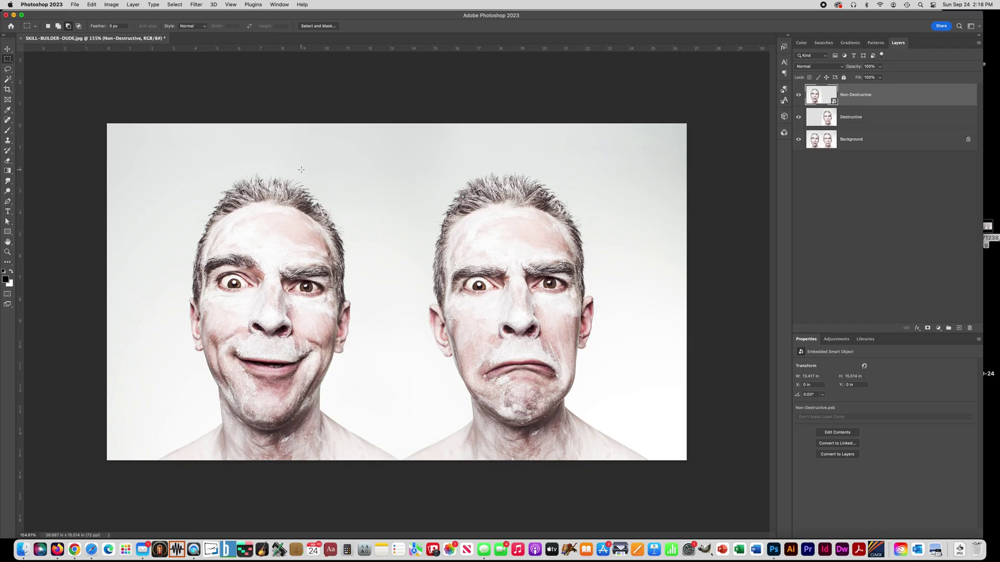
Free-transform the Non-Destructive face to a tiny bottom-left thumbnail and the Destructive face to a tiny bottom-right thumbnail
{"action": "key", "text": "super+t"}
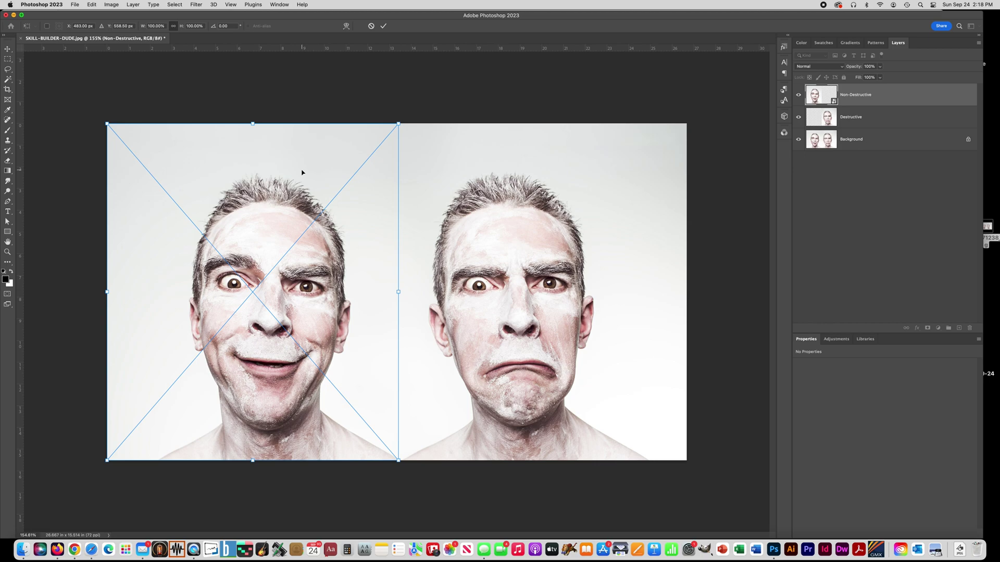
{"action": "left_click_drag", "start_coordinate": [391, 131], "coordinate": [130, 448]}
{"action": "left_click", "coordinate": [382, 26]}
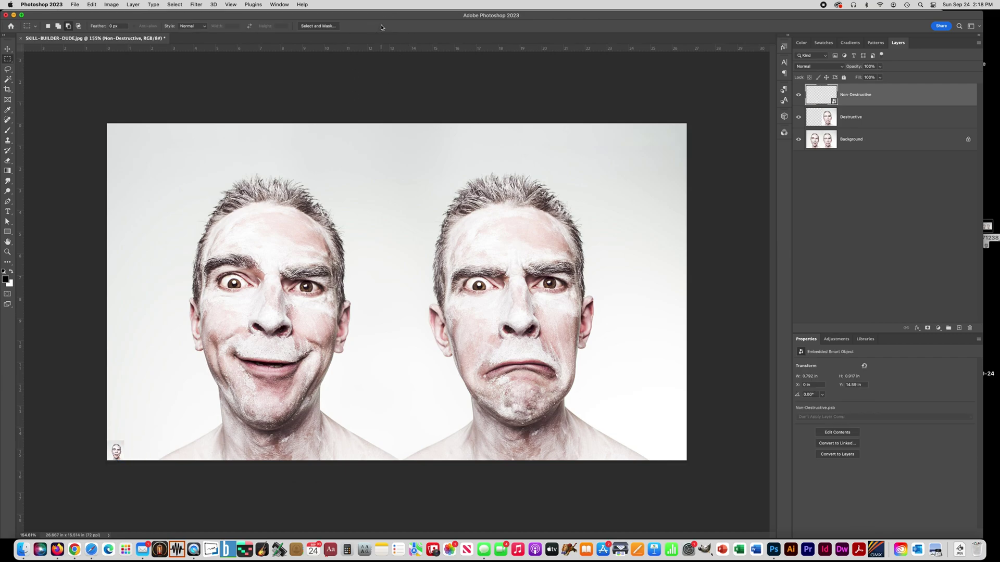
{"action": "left_click", "coordinate": [852, 121]}
{"action": "key", "text": "super+t"}
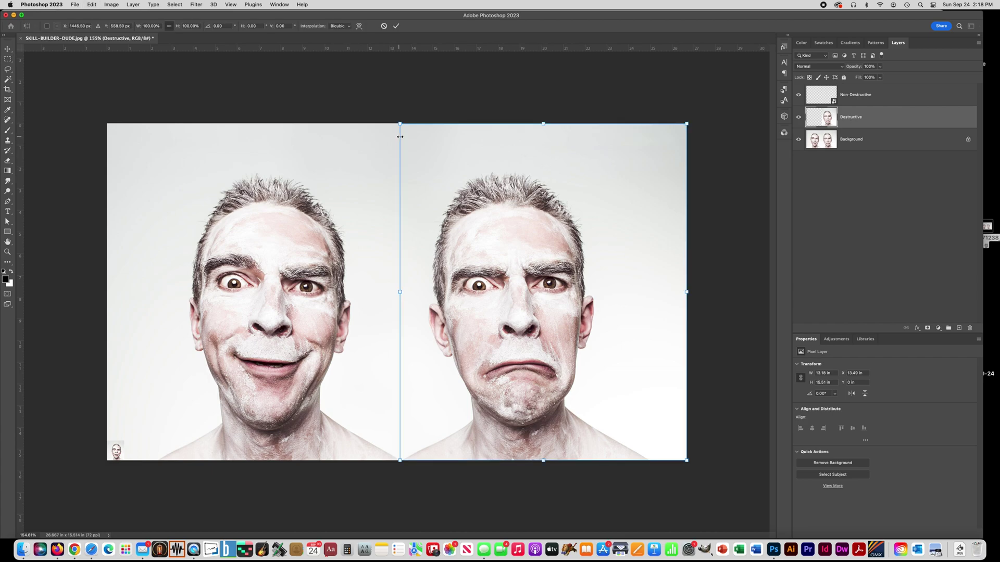
{"action": "left_click_drag", "start_coordinate": [401, 125], "coordinate": [664, 445]}
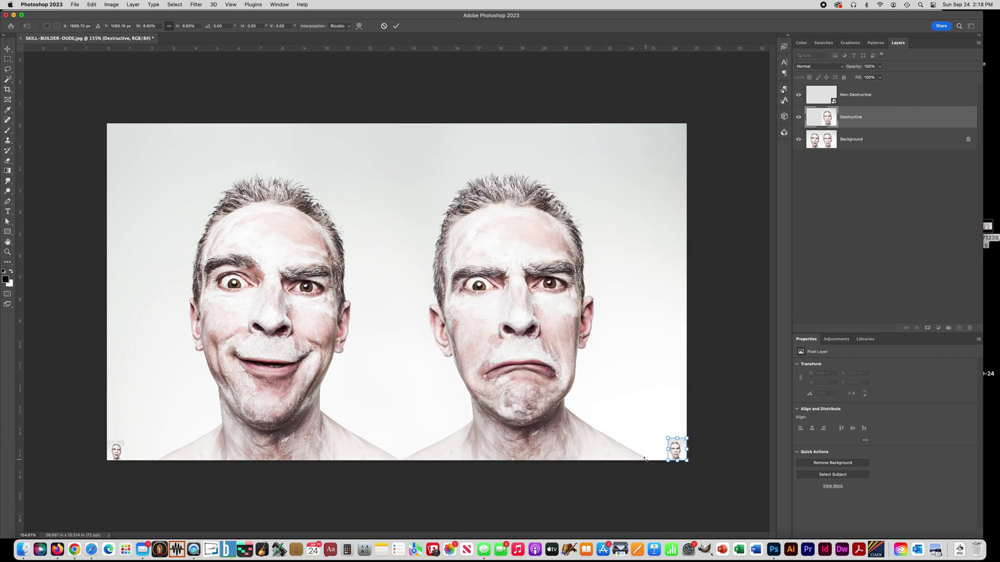
{"action": "left_click", "coordinate": [395, 26]}
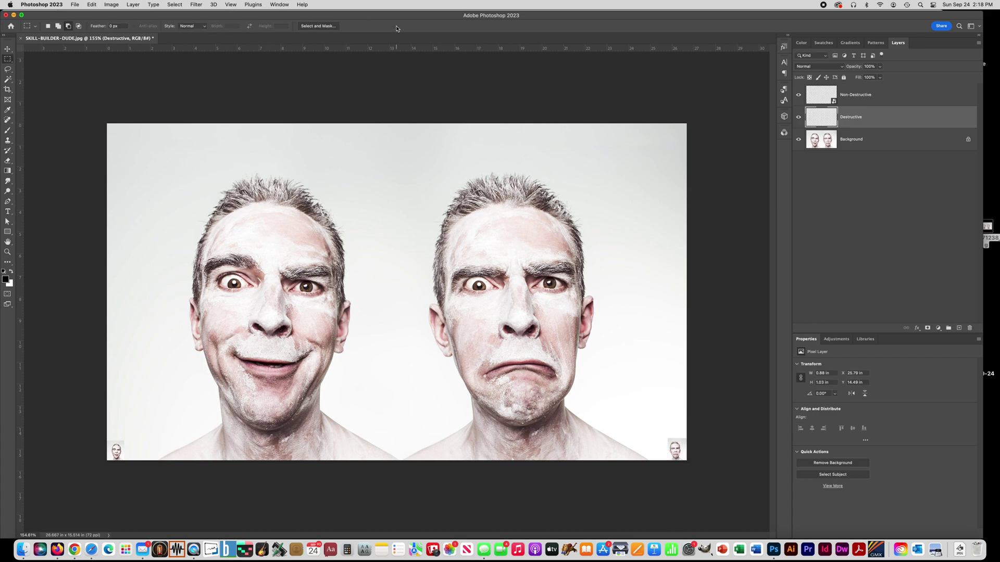
Enlarge the tiny Non-Destructive and Destructive faces back to fill their left and right halves
{"action": "left_click", "coordinate": [853, 98]}
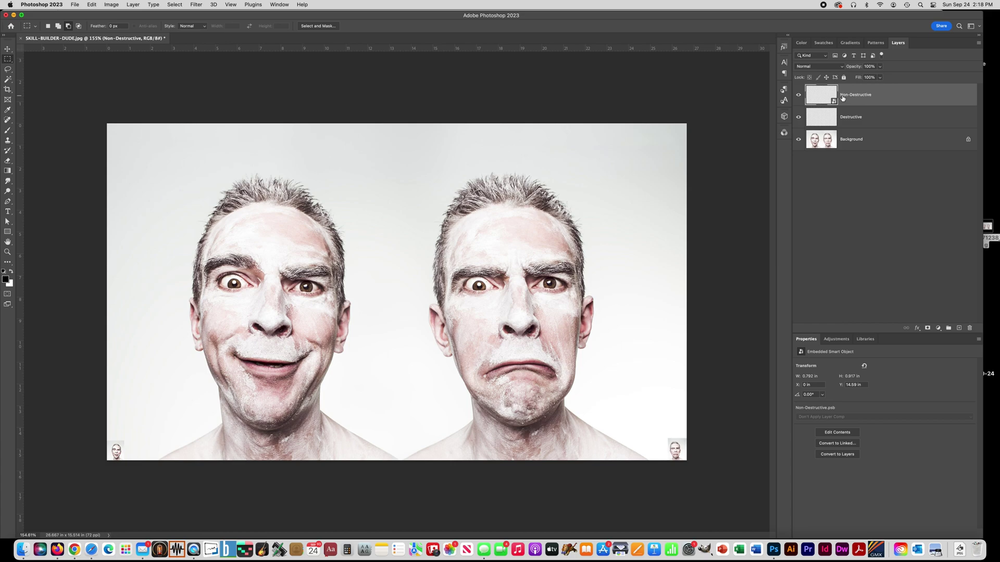
{"action": "key", "text": "super+t"}
{"action": "left_click_drag", "start_coordinate": [124, 440], "coordinate": [430, 149]}
{"action": "key", "text": "Return"}
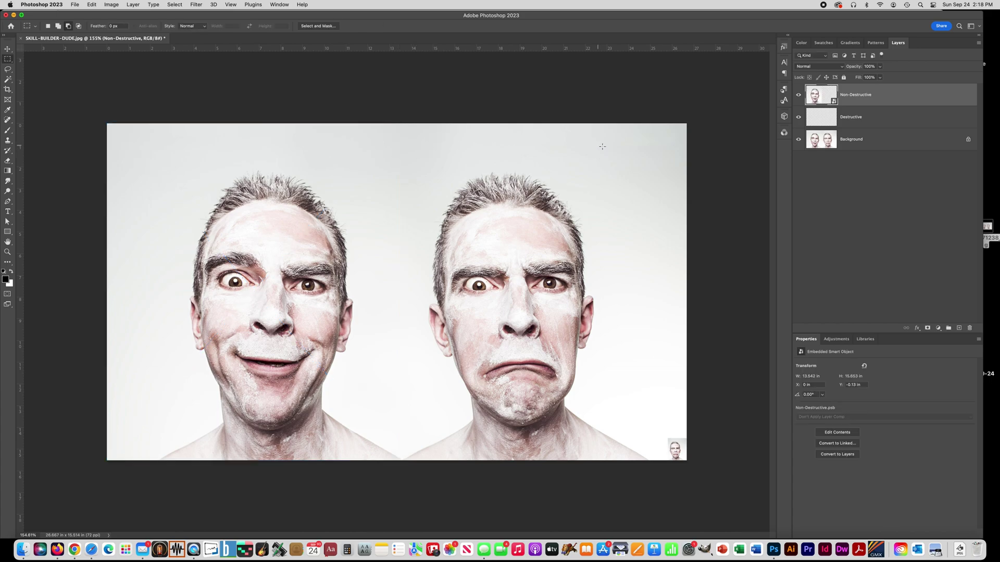
{"action": "left_click", "coordinate": [848, 127]}
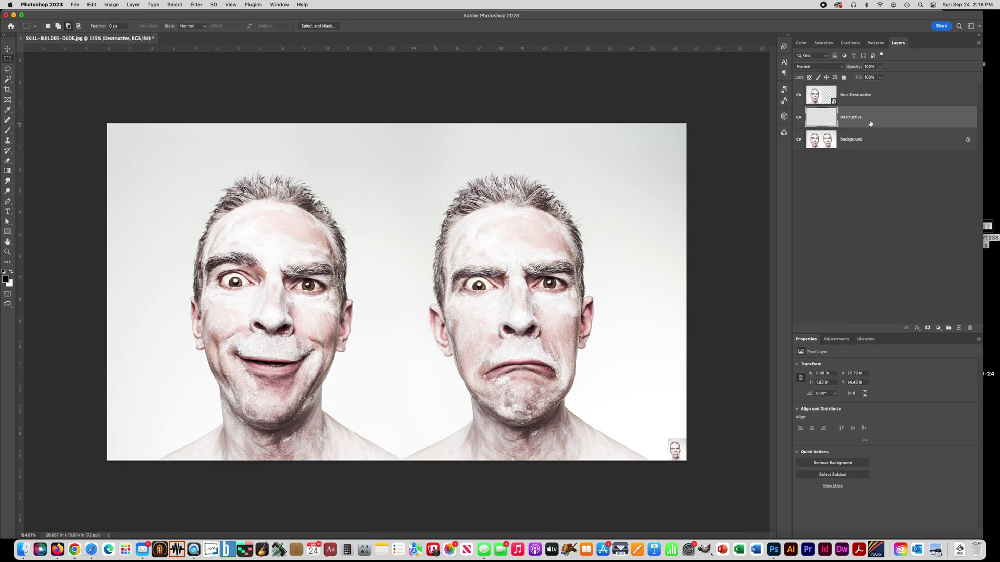
{"action": "key", "text": "super+t"}
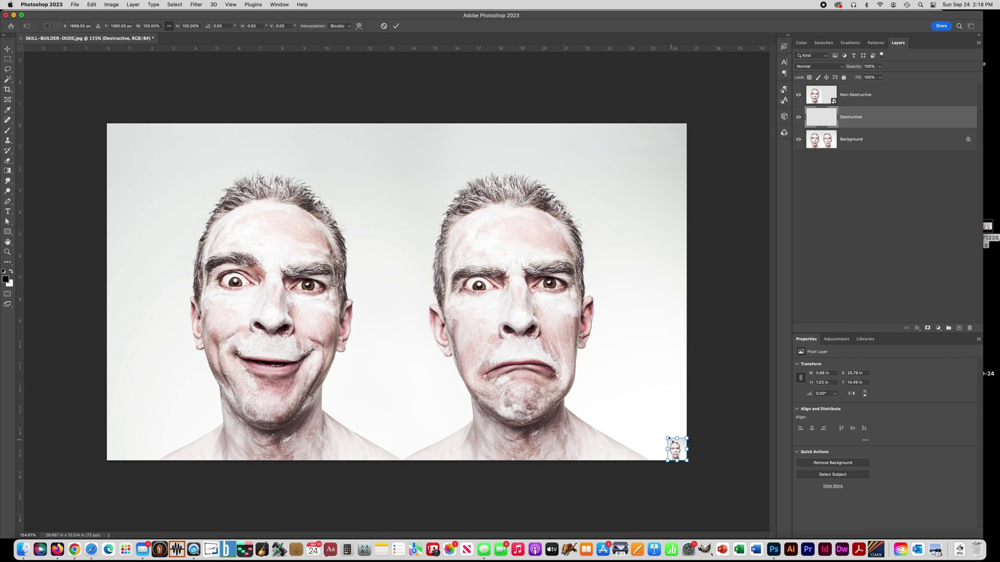
{"action": "left_click_drag", "start_coordinate": [667, 438], "coordinate": [345, 171]}
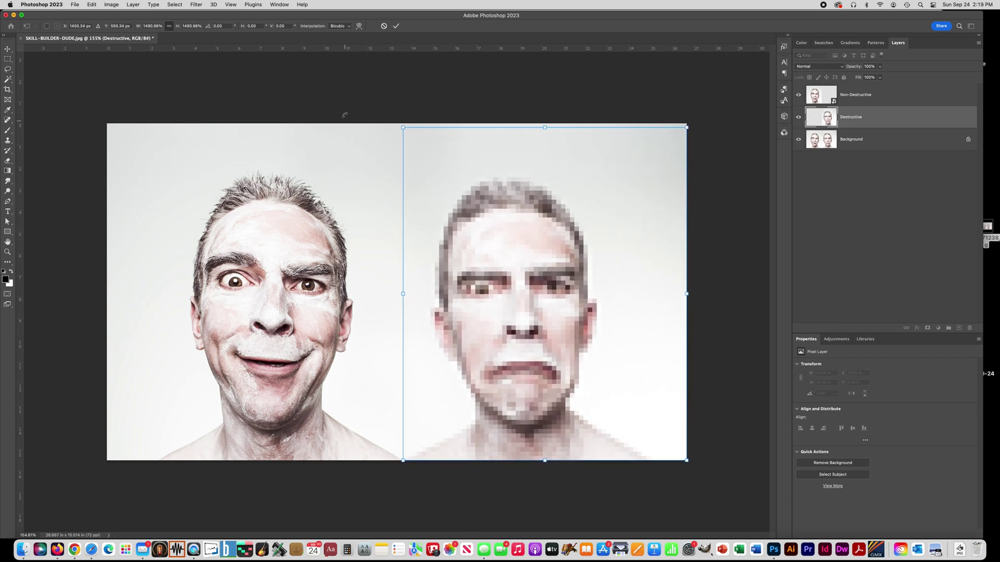
{"action": "left_click", "coordinate": [395, 26]}
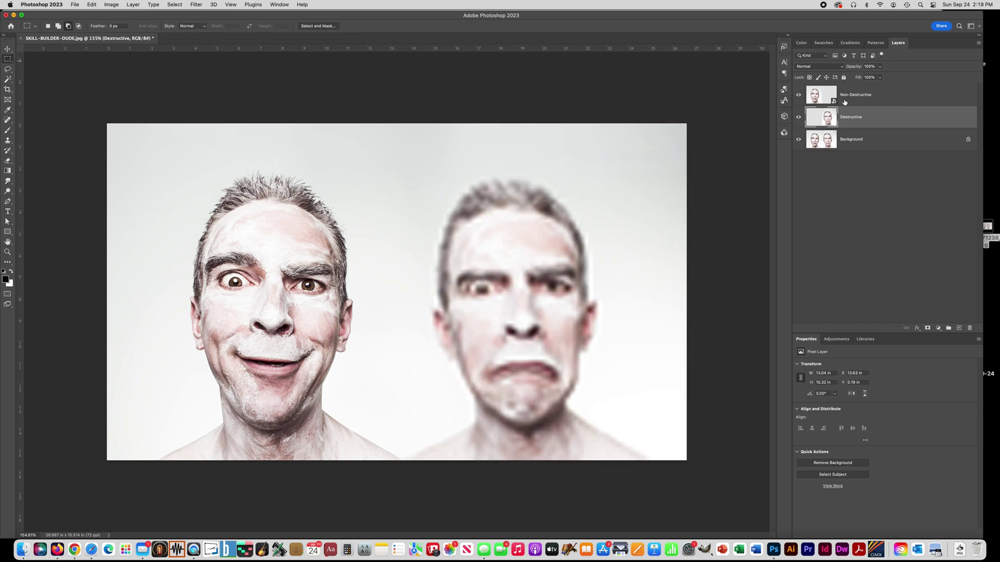
Hide and reshow the Destructive layer to compare its blur, then open the File menu
{"action": "left_click", "coordinate": [799, 117]}
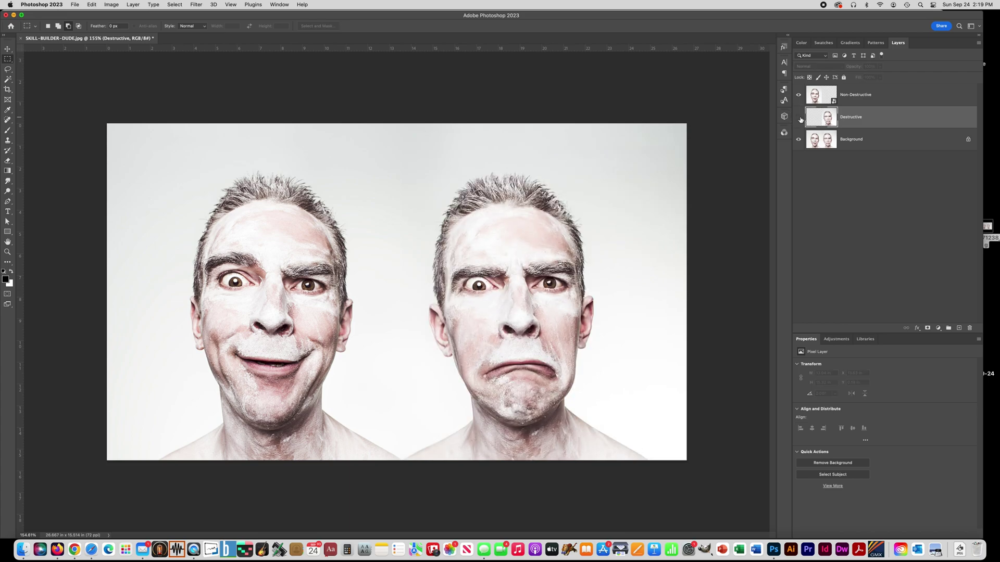
{"action": "left_click", "coordinate": [799, 117]}
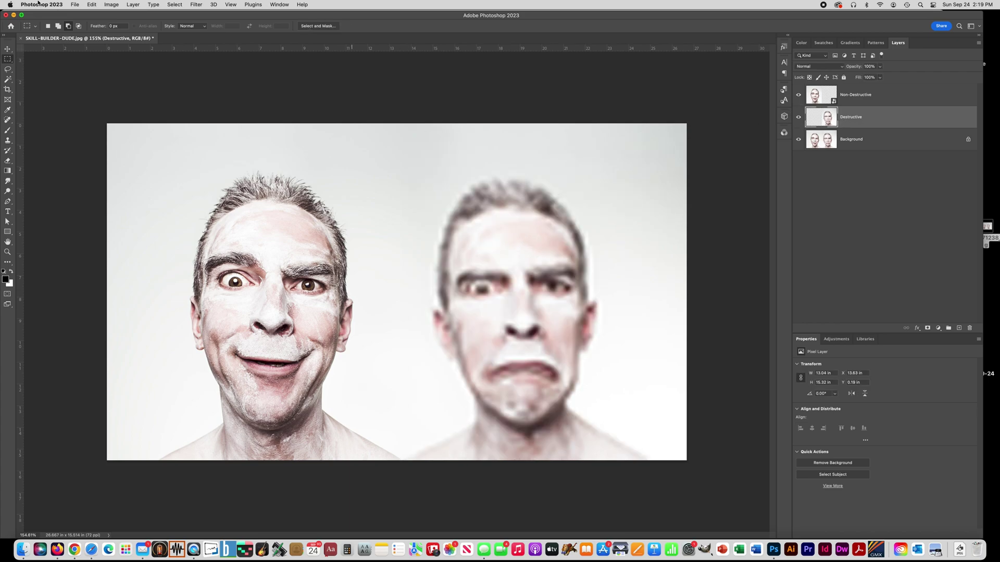
{"action": "left_click", "coordinate": [75, 5]}
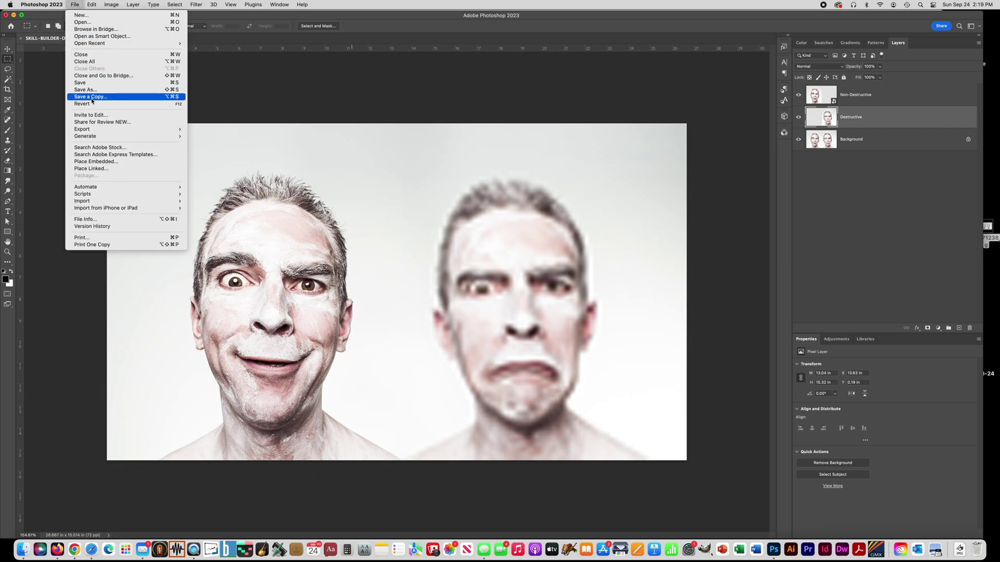